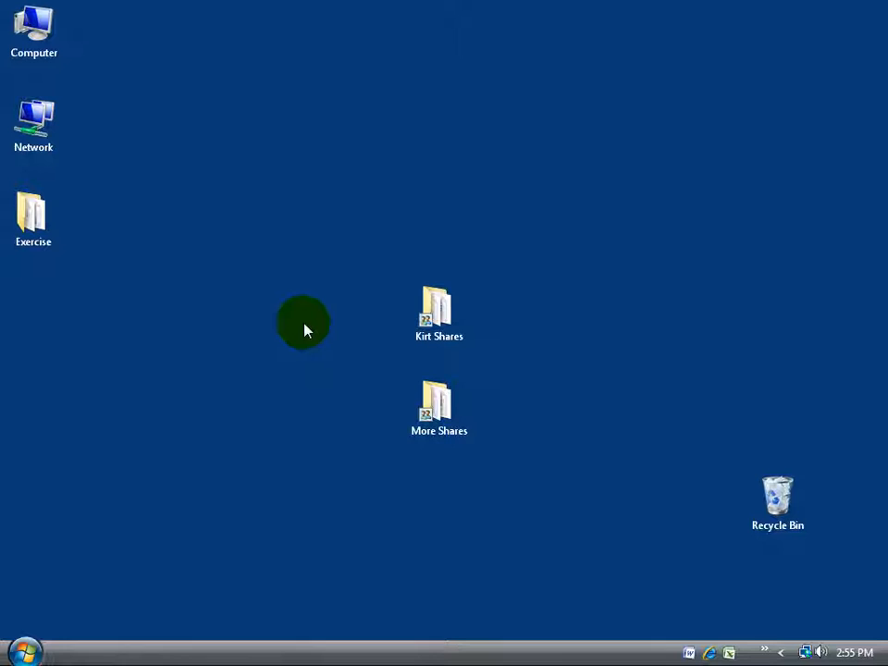
Step: Launch Windows Meeting Space from All Programs and continue its first-time setup
left_click(25, 651)
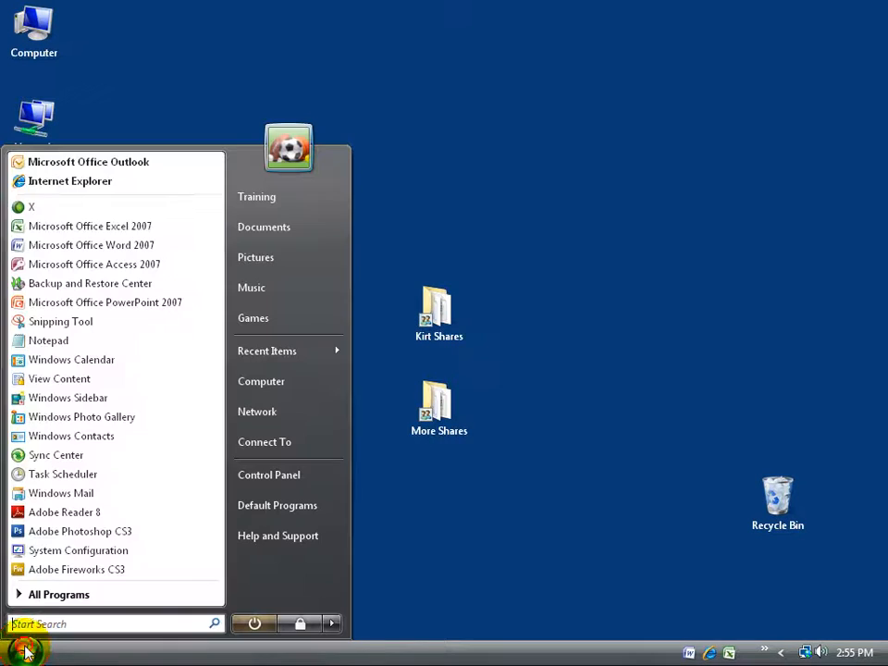
left_click(51, 592)
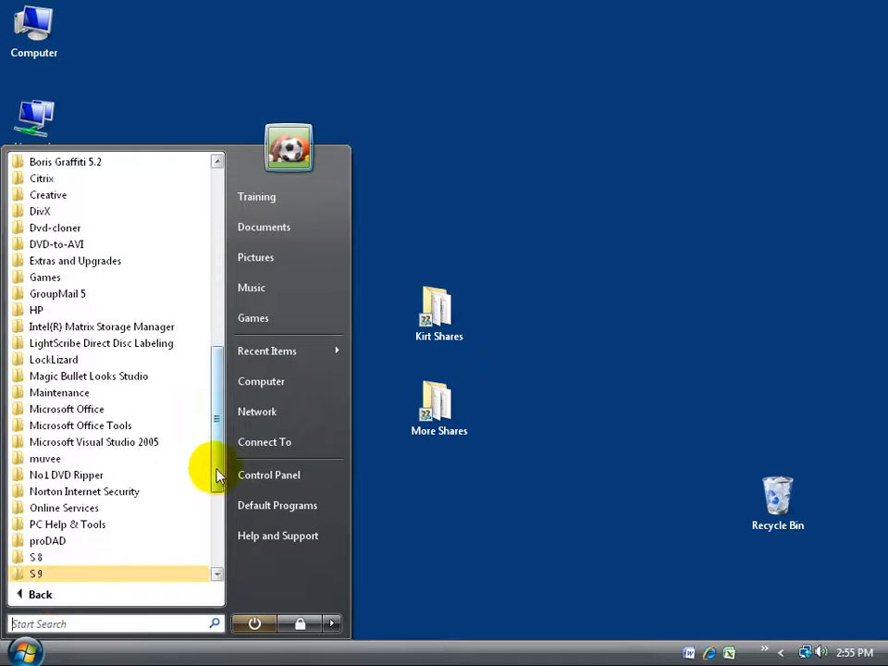
scroll(213, 370, "up", 10)
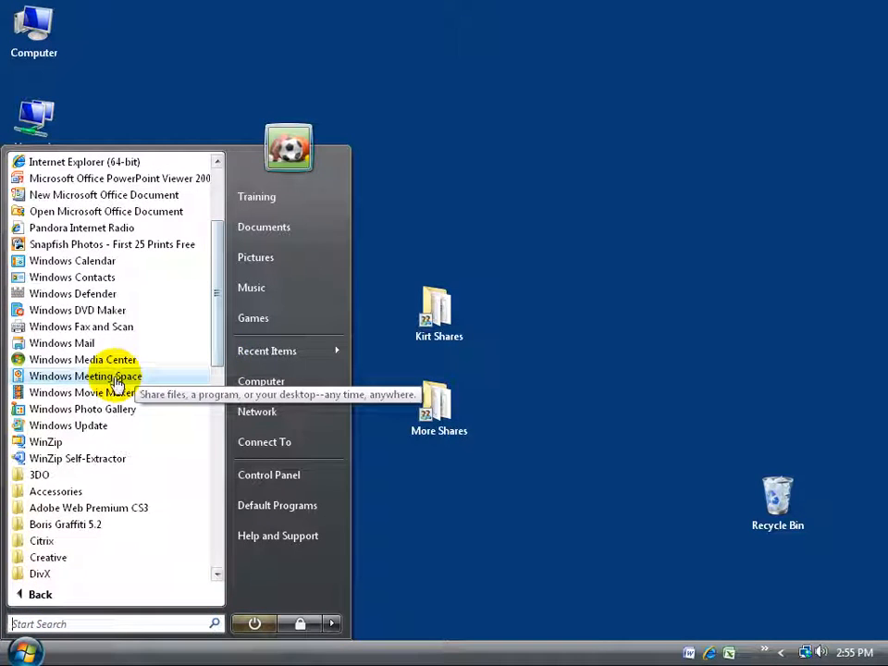
left_click(135, 376)
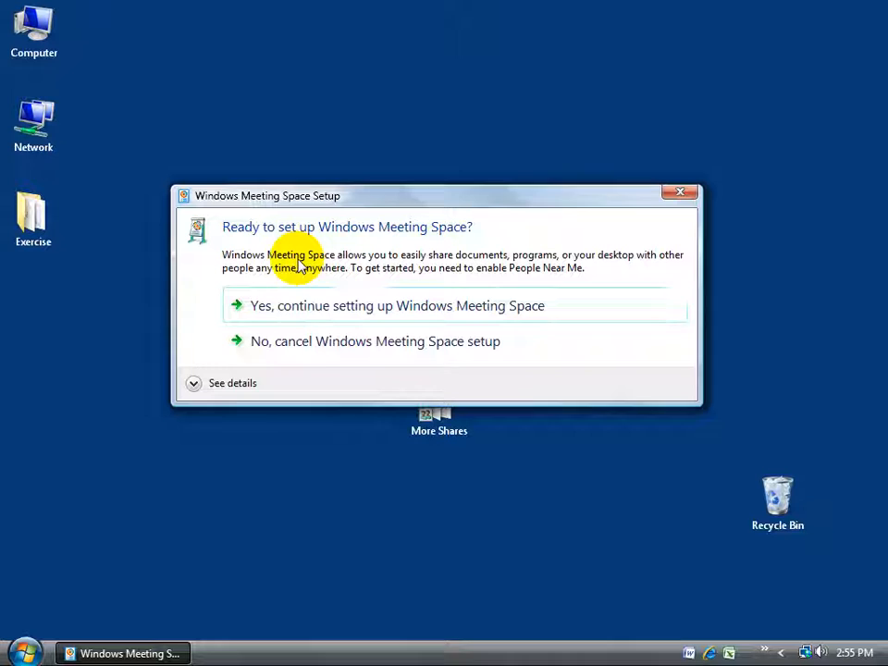
left_click(312, 313)
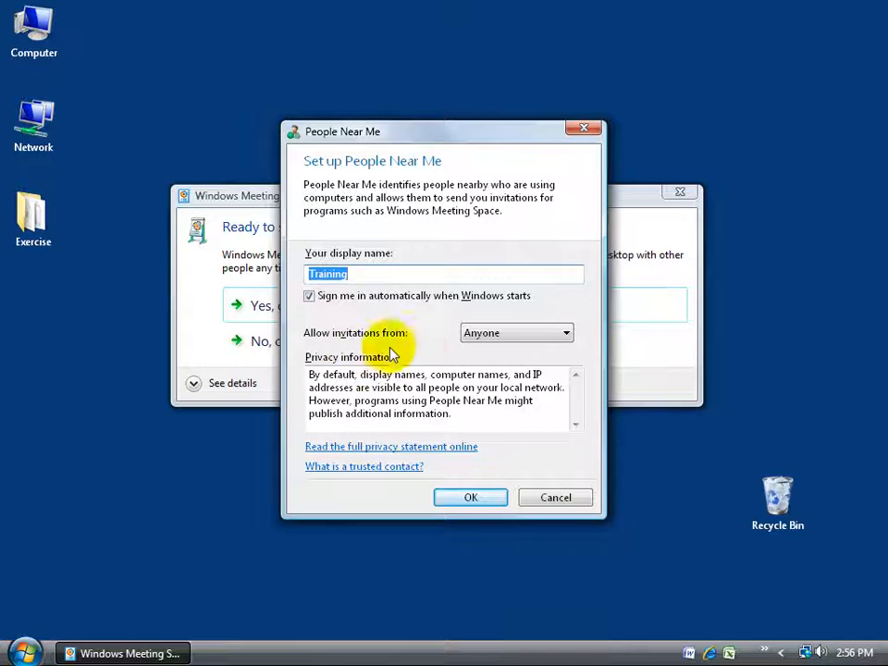
Step: Keep invitations allowed from Anyone and accept the People Near Me settings
left_click(565, 332)
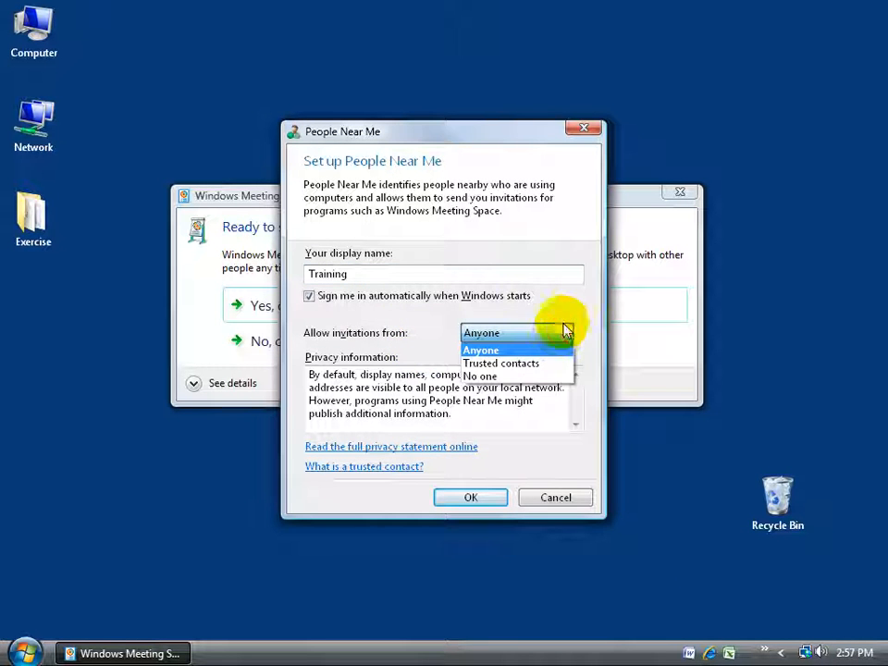
left_click(566, 315)
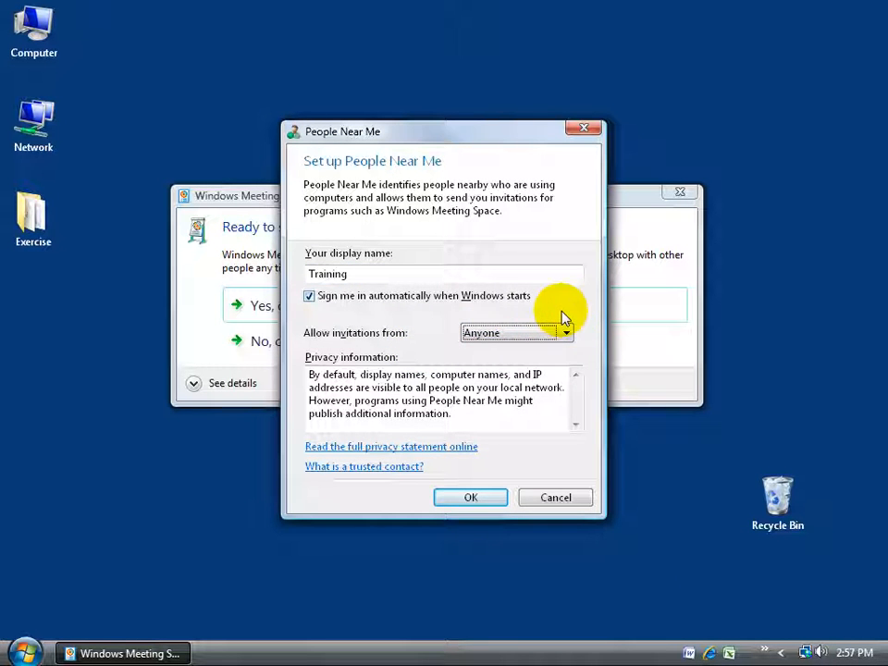
left_click(471, 497)
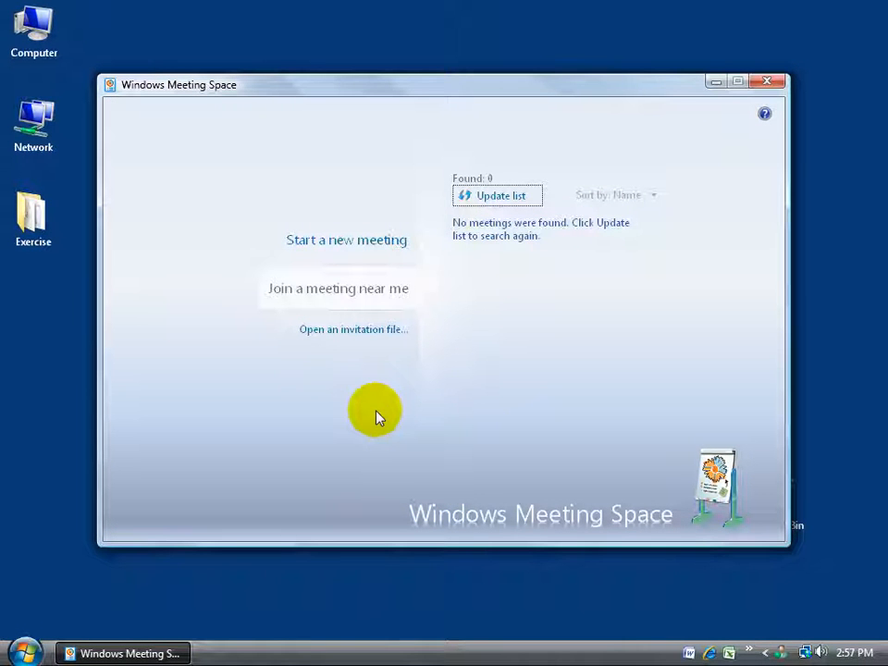
Step: Start a new meeting named Kirt's Meetings with a password, briefly showing then hiding its characters
left_click(367, 242)
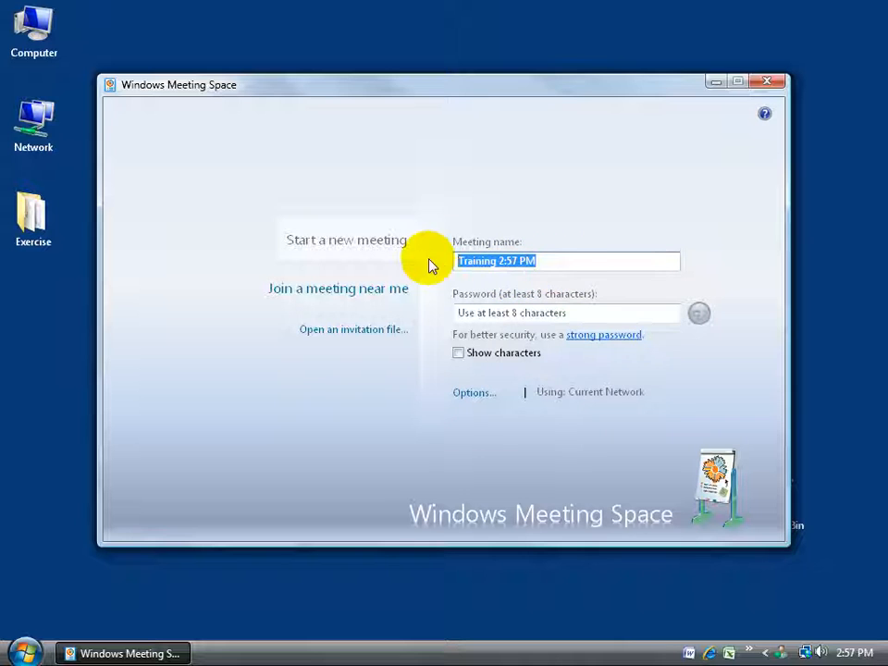
type("Kirt's Meetings")
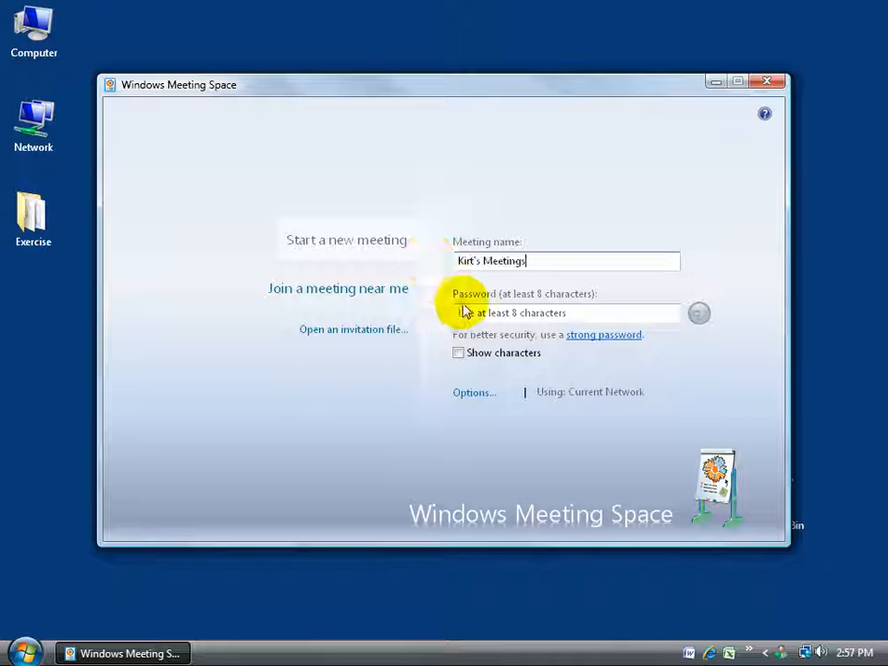
left_click(466, 314)
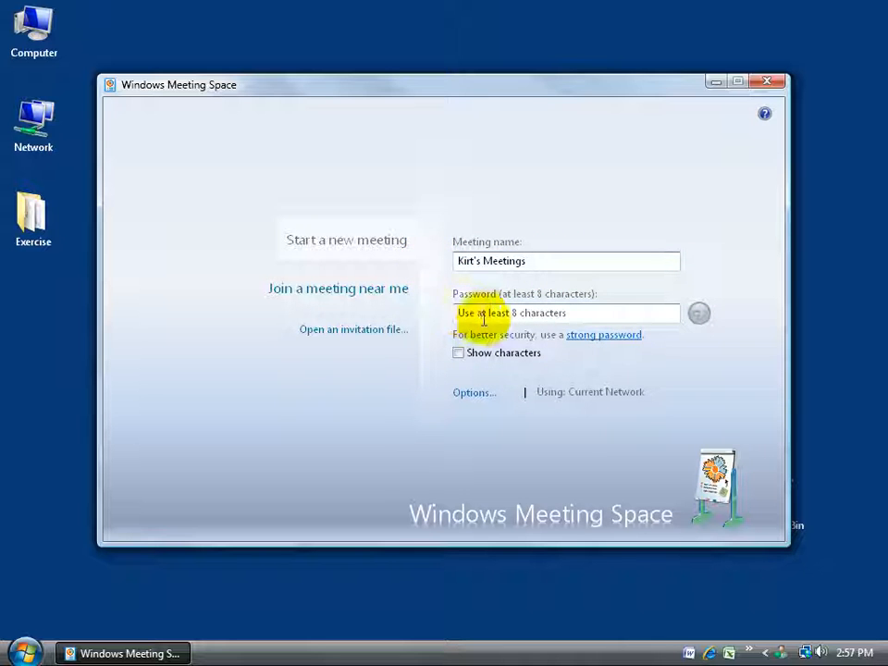
left_click(476, 313)
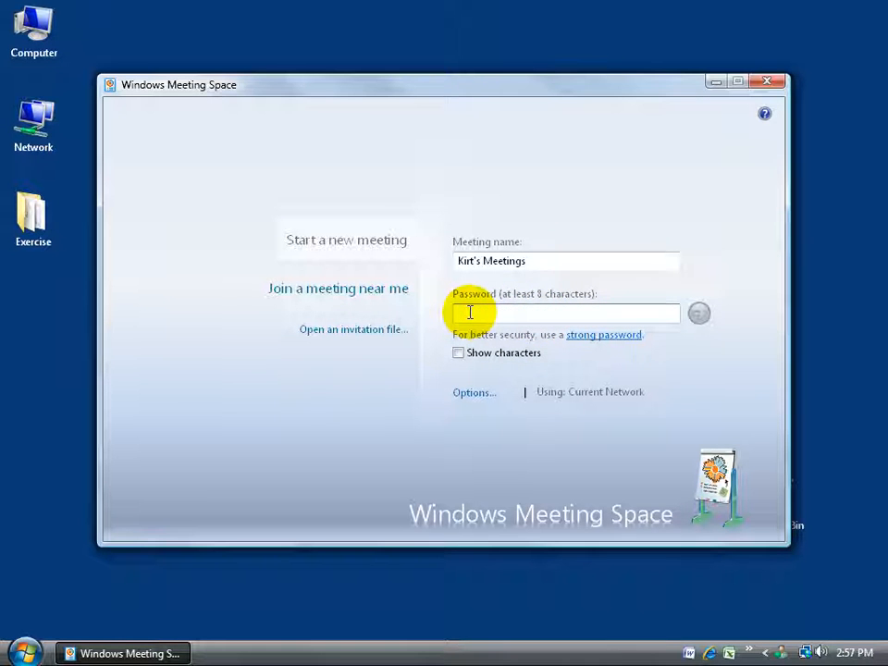
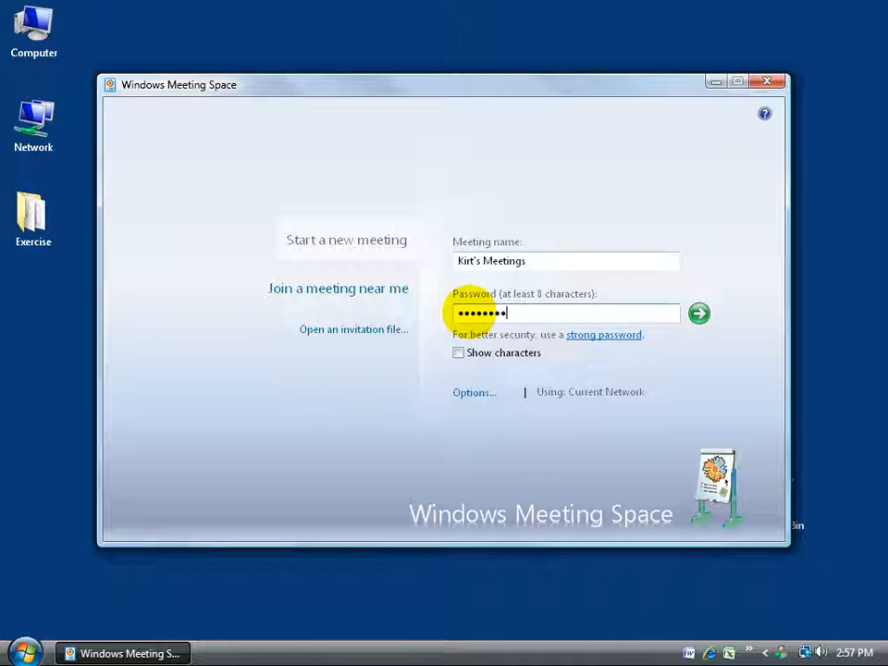
left_click(458, 352)
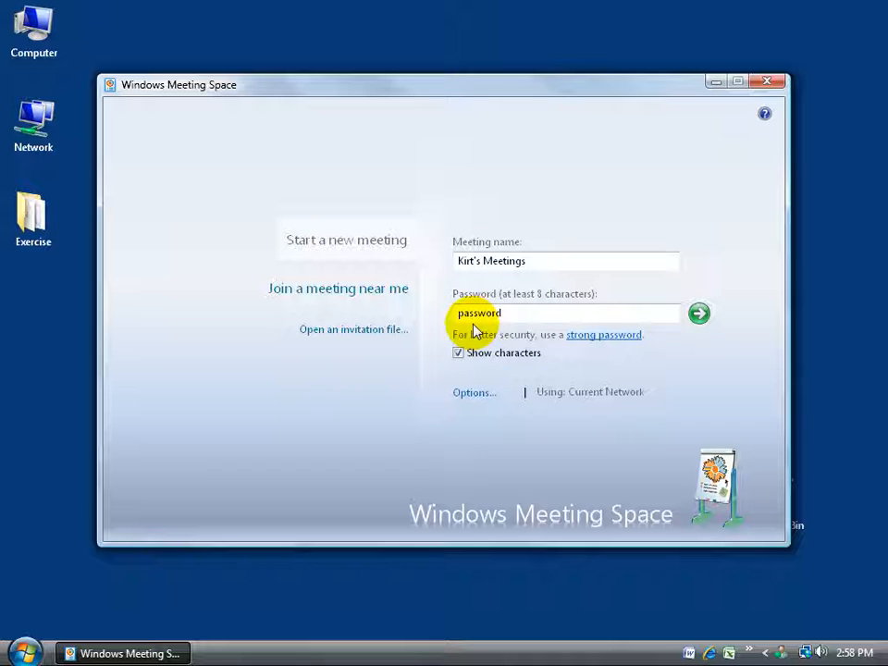
left_click(458, 353)
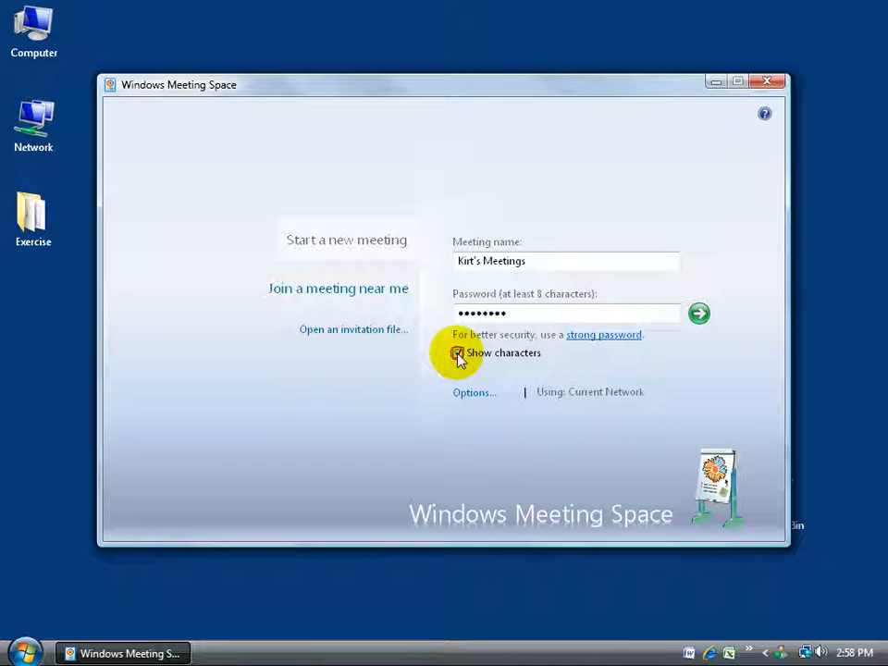
Step: In meeting Options, toggle visibility and leave the meeting visible to people nearby, then confirm
left_click(474, 396)
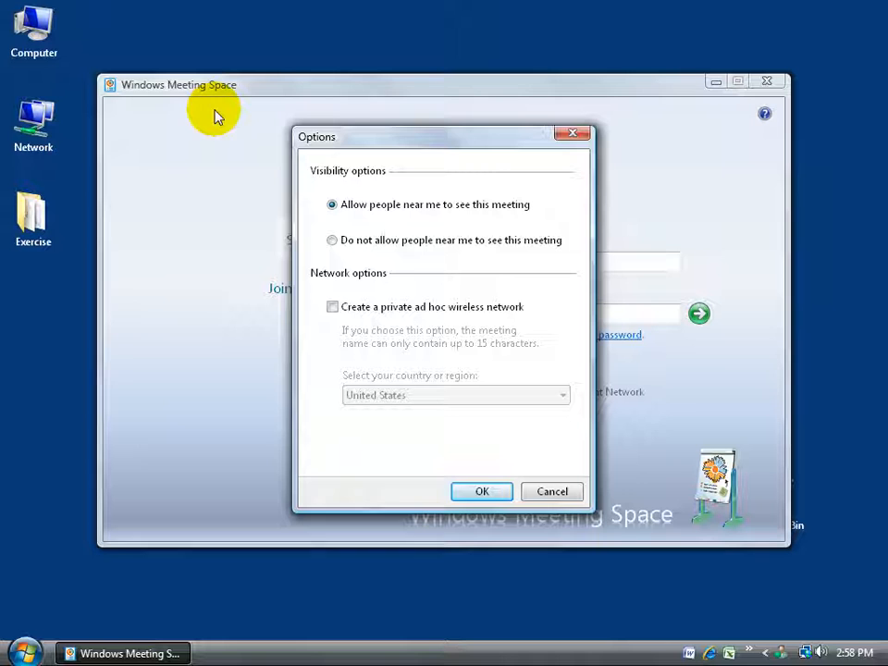
left_click(331, 241)
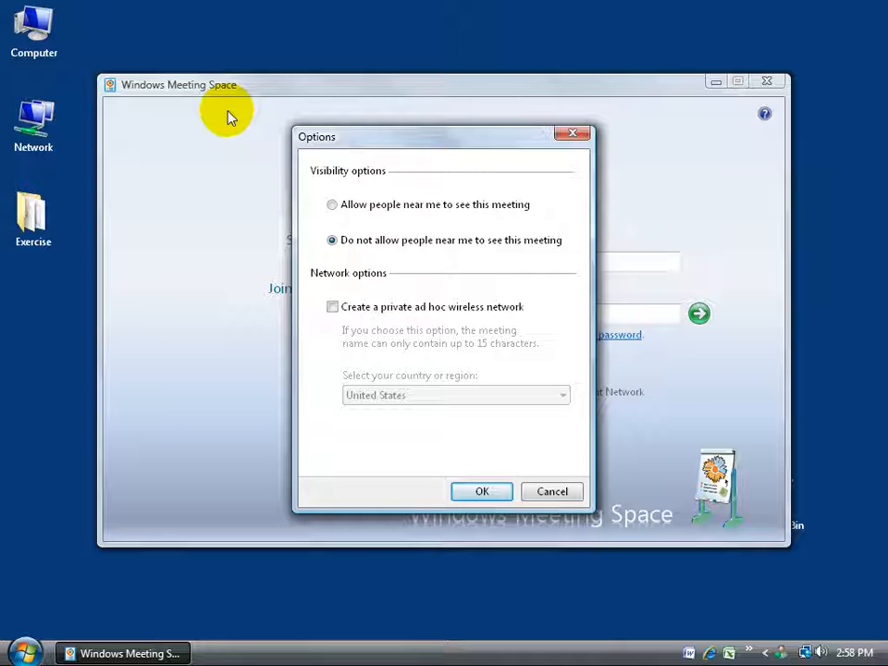
left_click(333, 208)
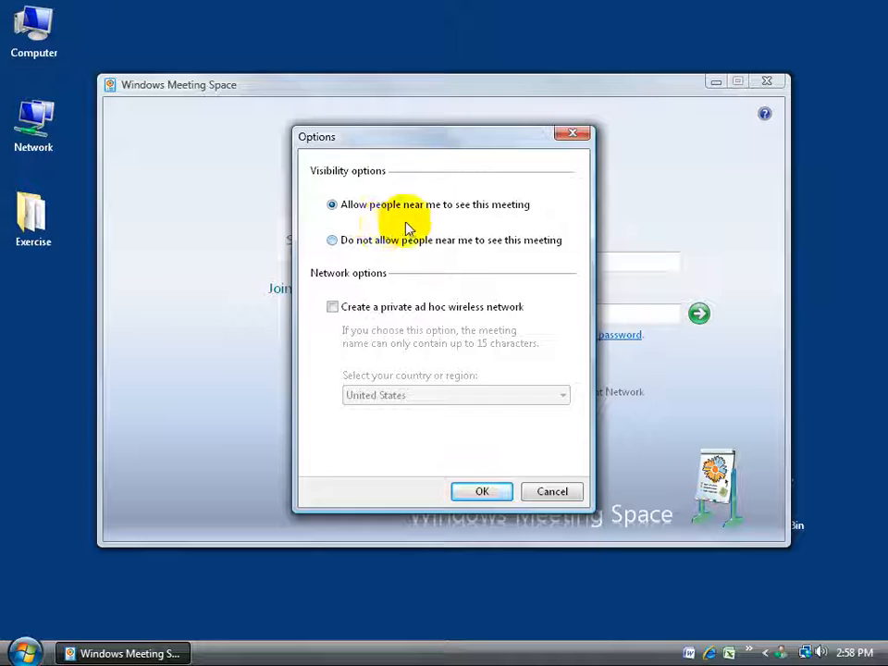
left_click(499, 491)
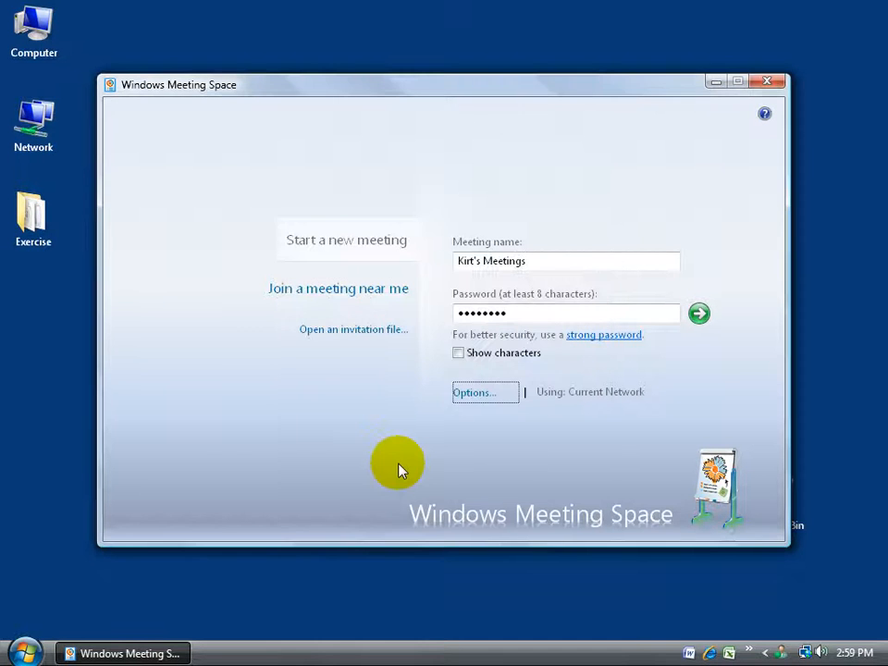
Step: Create the Kirt's Meetings meeting, look at the Invite others methods and cancel them
left_click(700, 316)
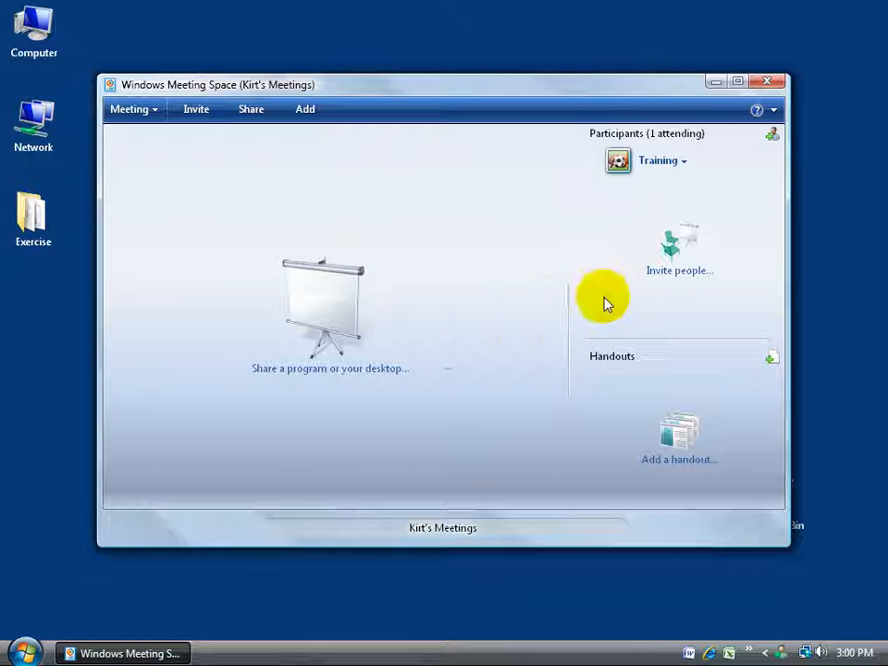
left_click(678, 273)
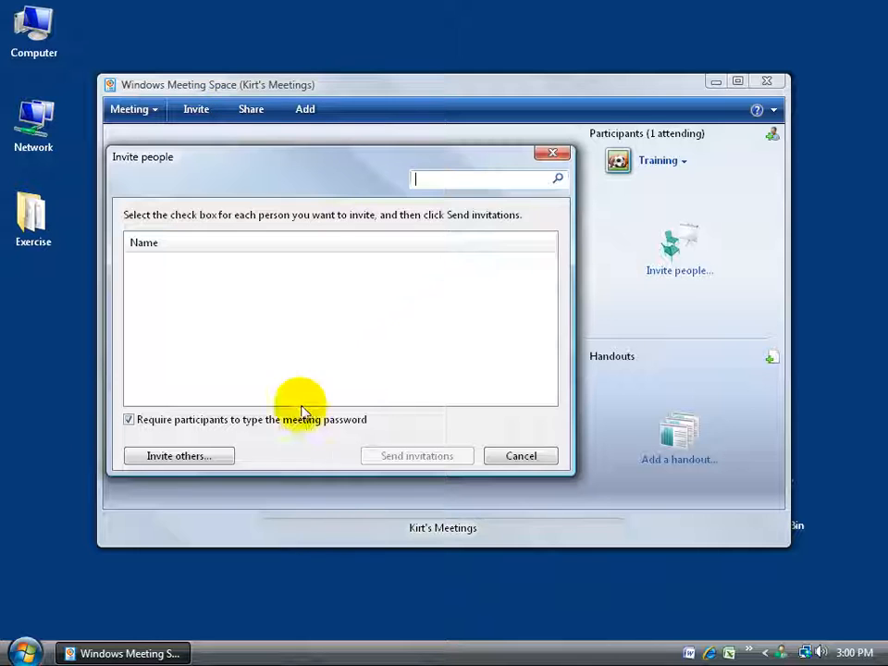
left_click(198, 456)
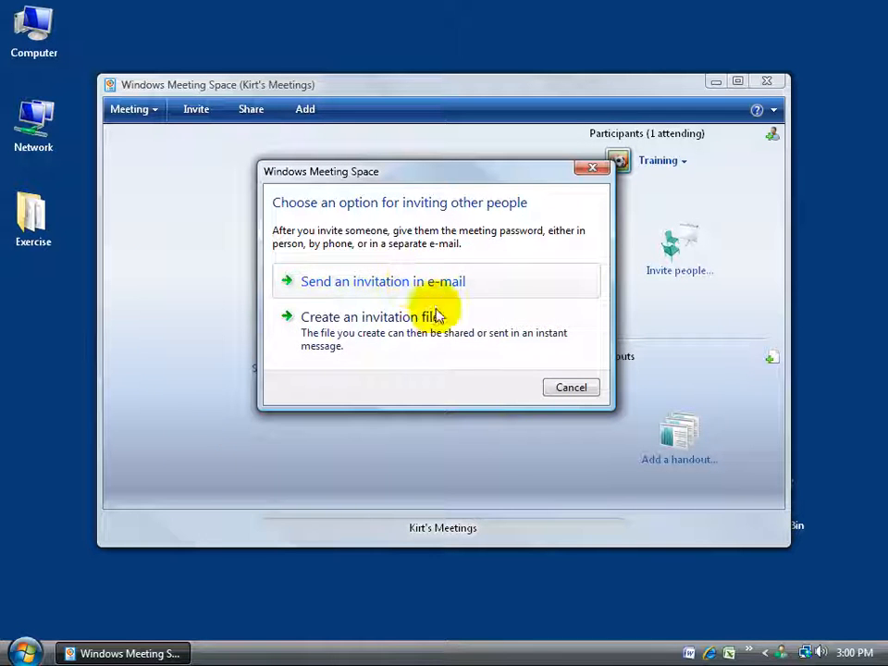
left_click(571, 387)
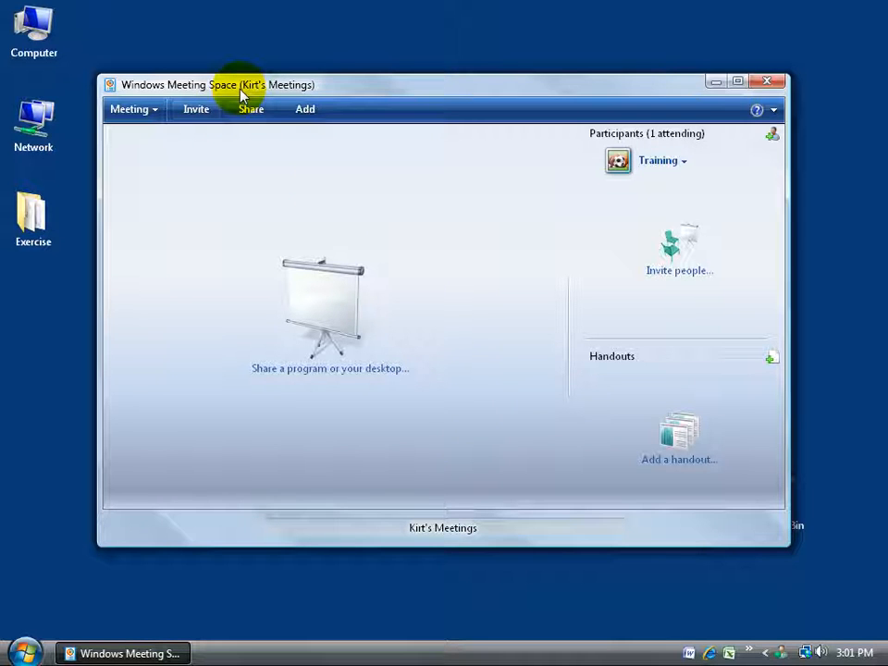
Step: Reopen Invite people and check Dream Force 2 as the person to invite
left_click(678, 270)
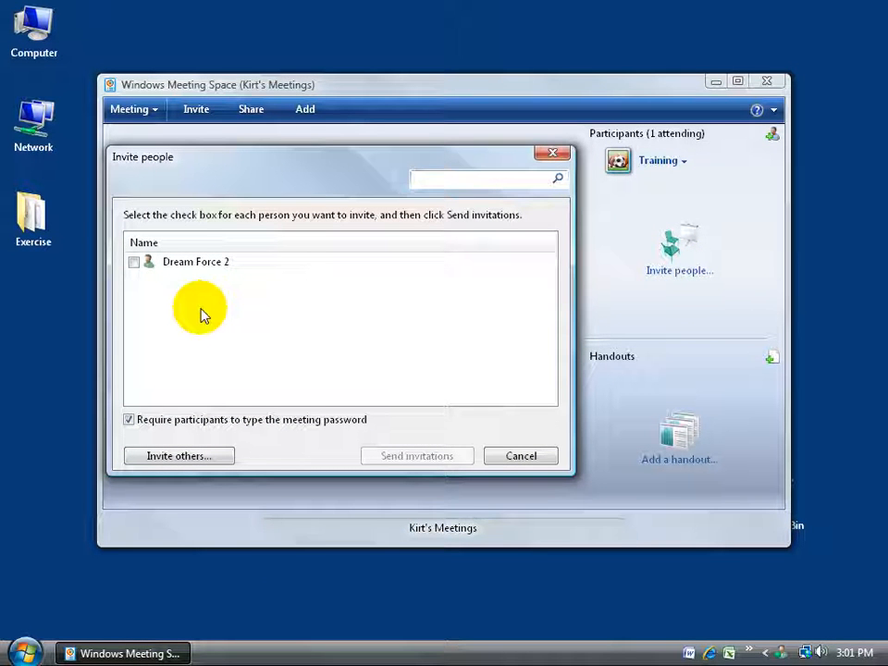
left_click(134, 262)
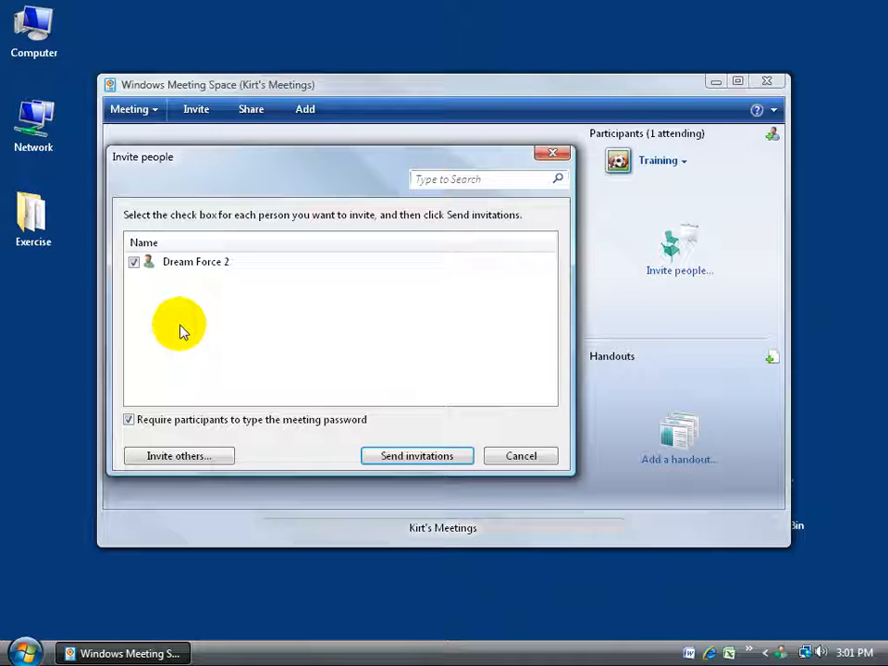
Step: Send the invitation so Dream Force 2 joins Kirt's Meetings
left_click(416, 456)
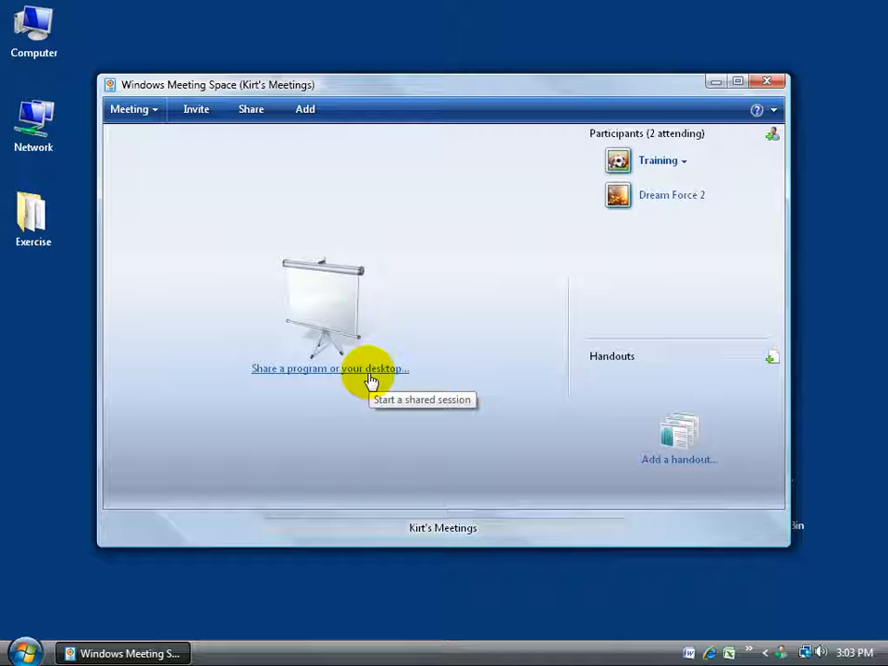
Step: Minimize the meeting and open RSS Feeds.docx from the Exercise folder in Word
left_click(715, 84)
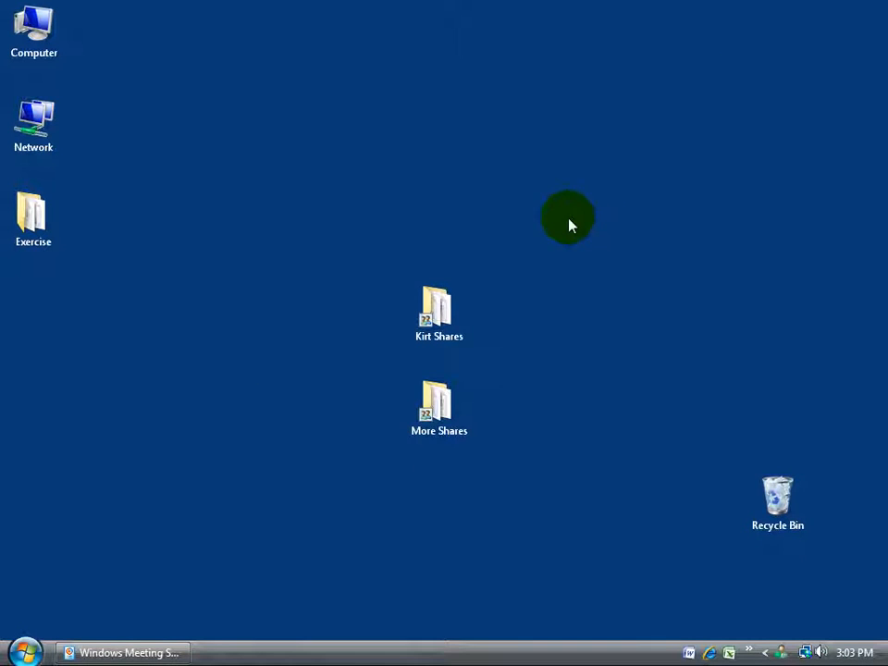
double_click(34, 215)
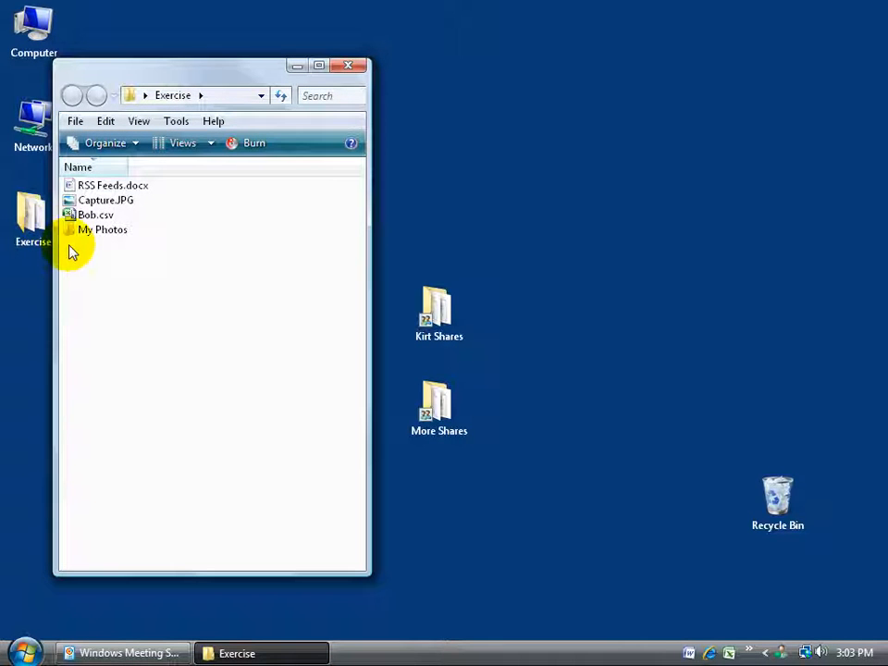
double_click(111, 185)
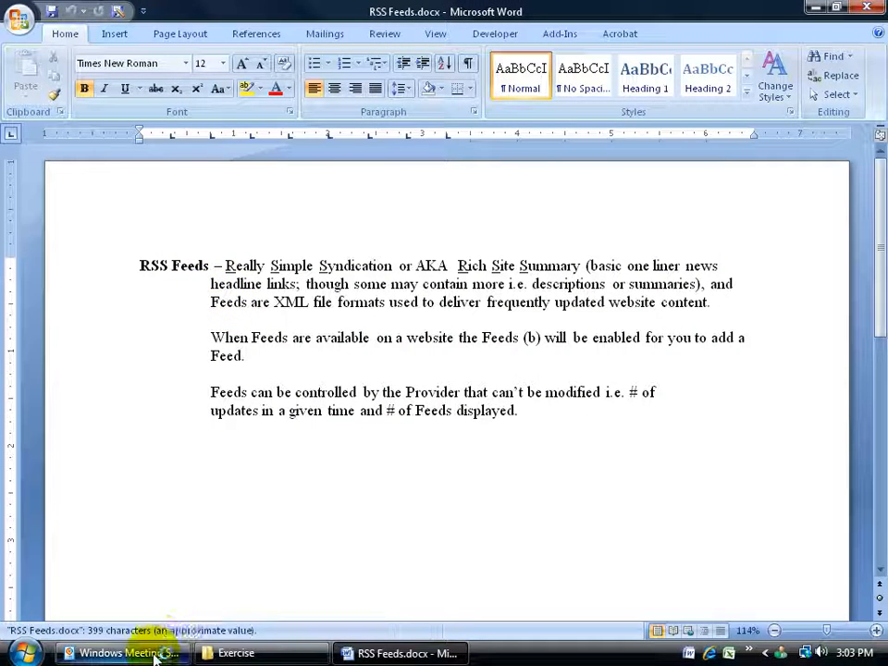
Step: Back in the meeting, start sharing a program and accept that others may see the screen
left_click(129, 653)
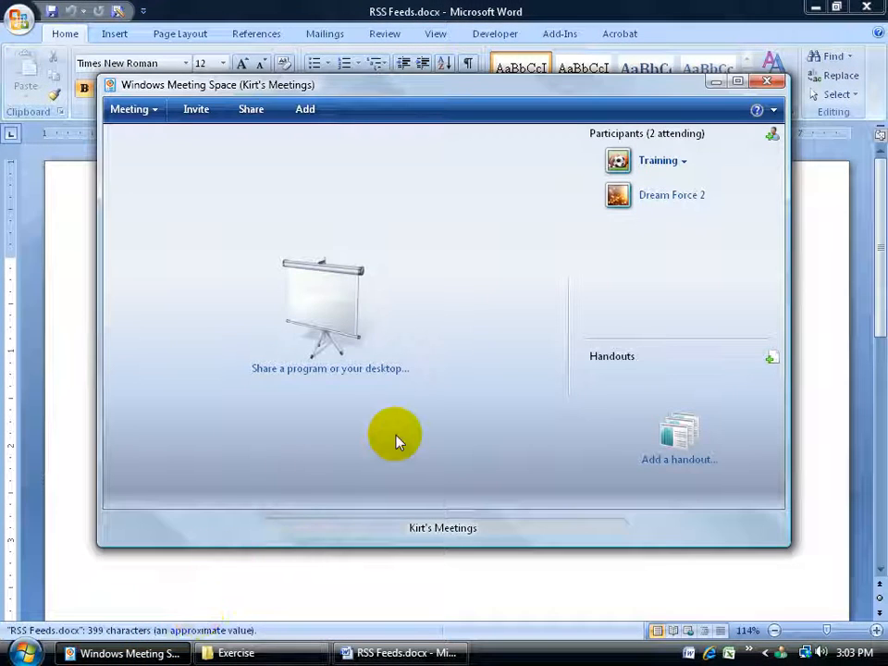
left_click(319, 368)
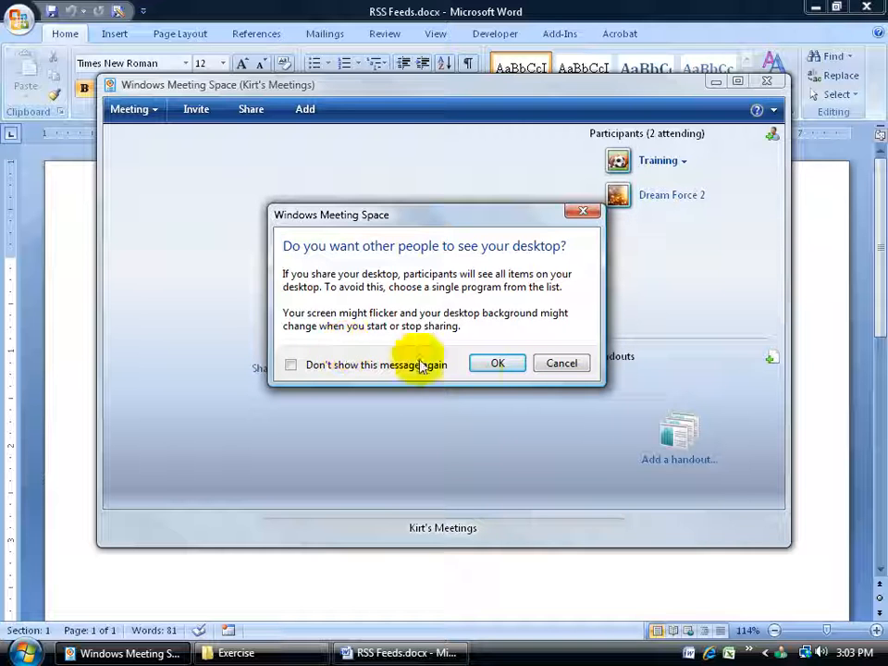
left_click(498, 363)
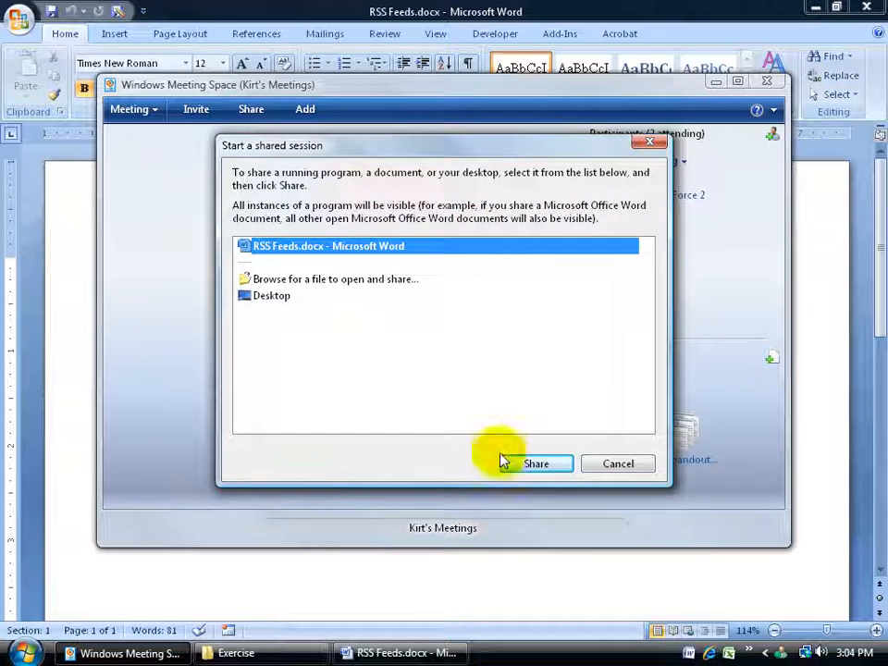
Step: Share the Word document, give control to Dream Force 2, then end sharing by closing Word
left_click(533, 462)
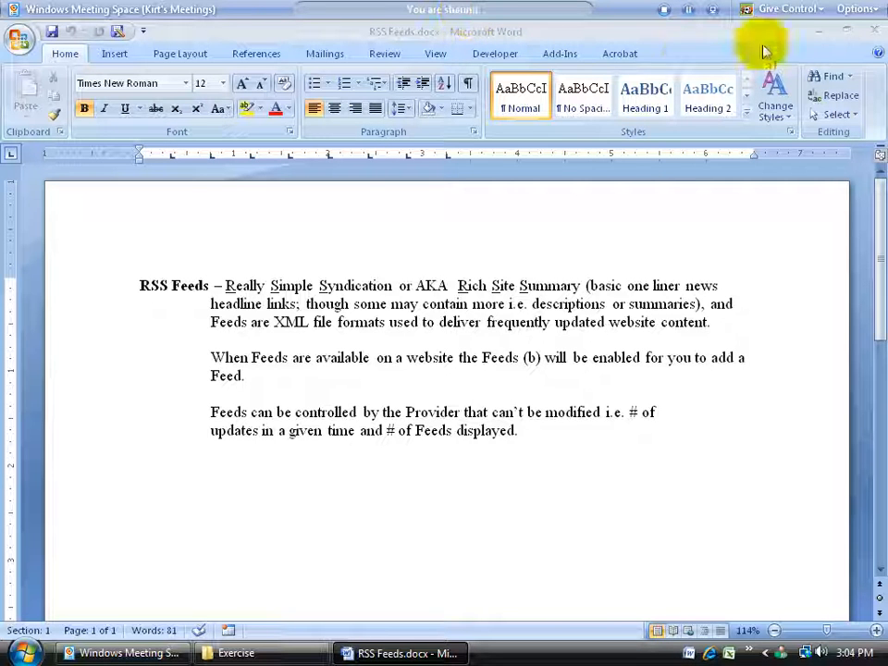
left_click(821, 11)
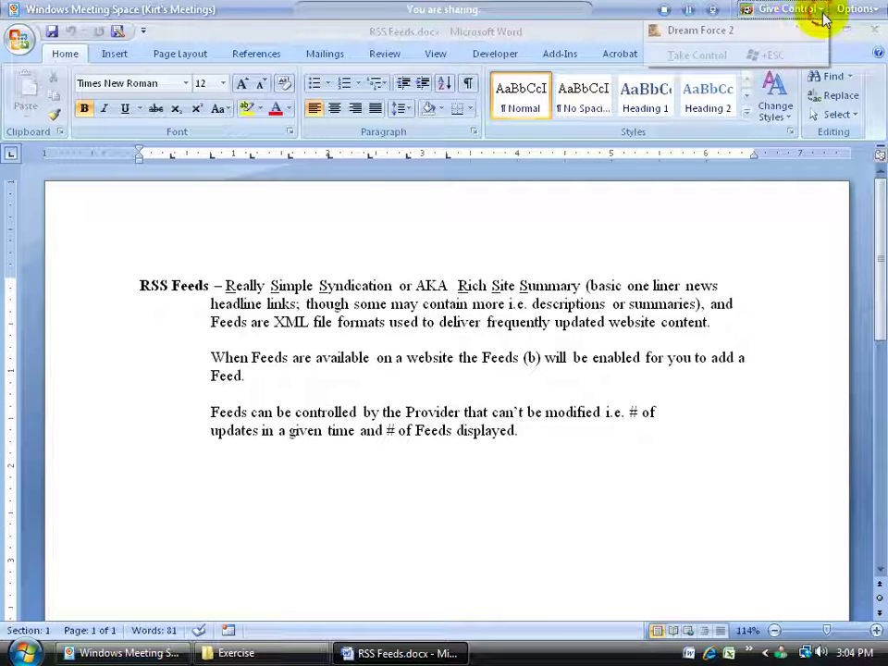
left_click(763, 29)
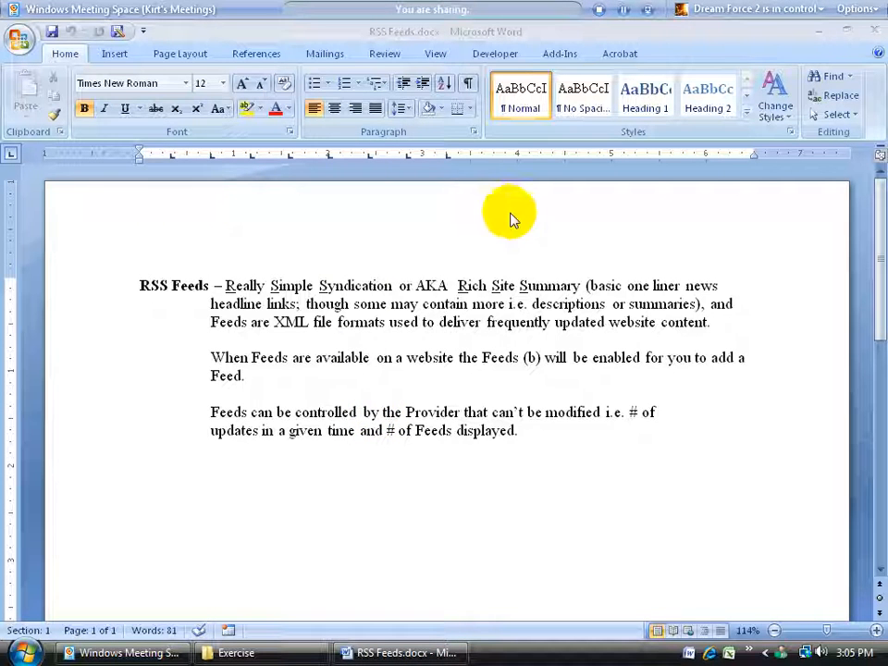
left_click(873, 32)
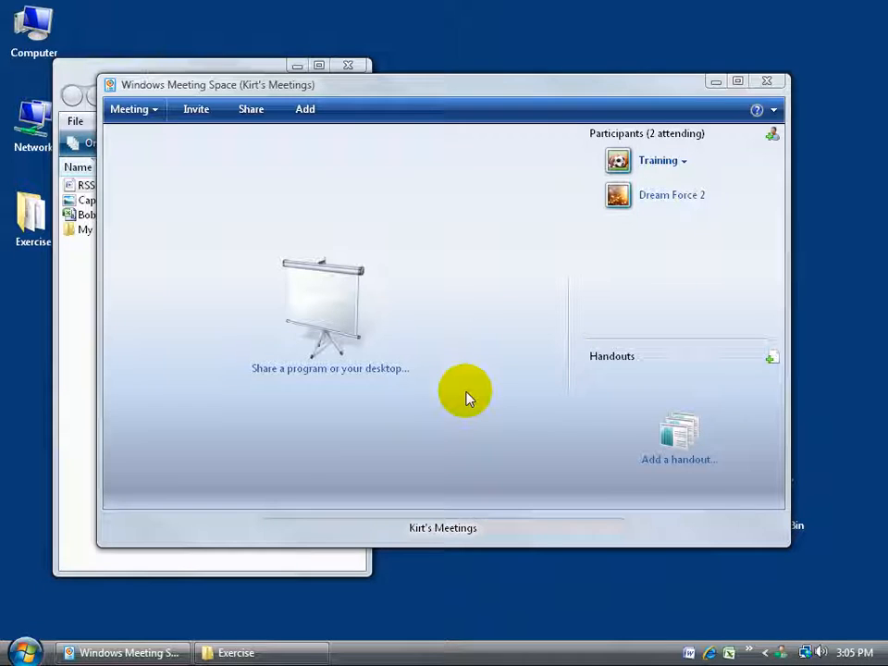
Step: Add RSS Feeds.docx from Desktop > Exercise as a meeting handout, viewing files as a list
left_click(658, 461)
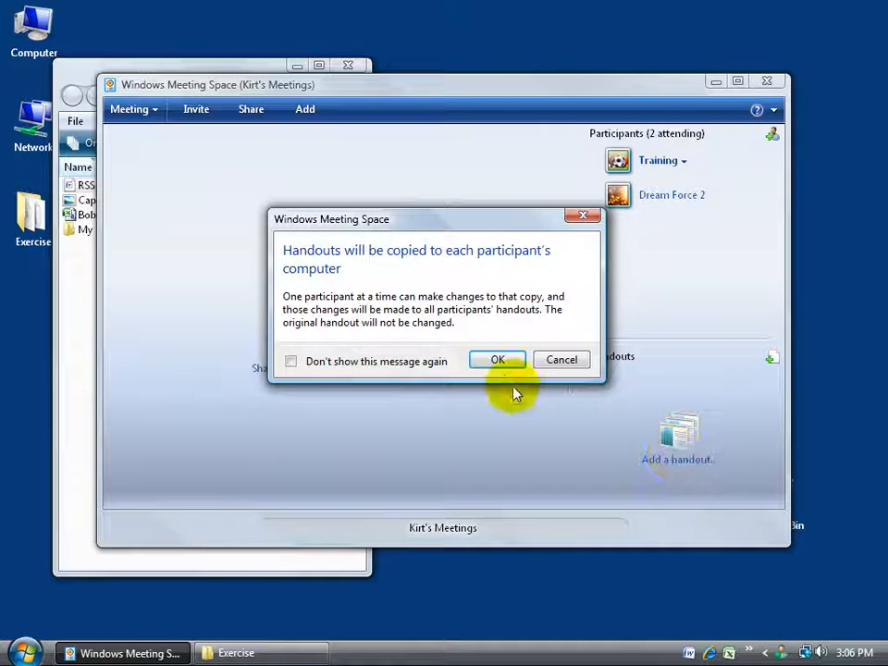
left_click(497, 360)
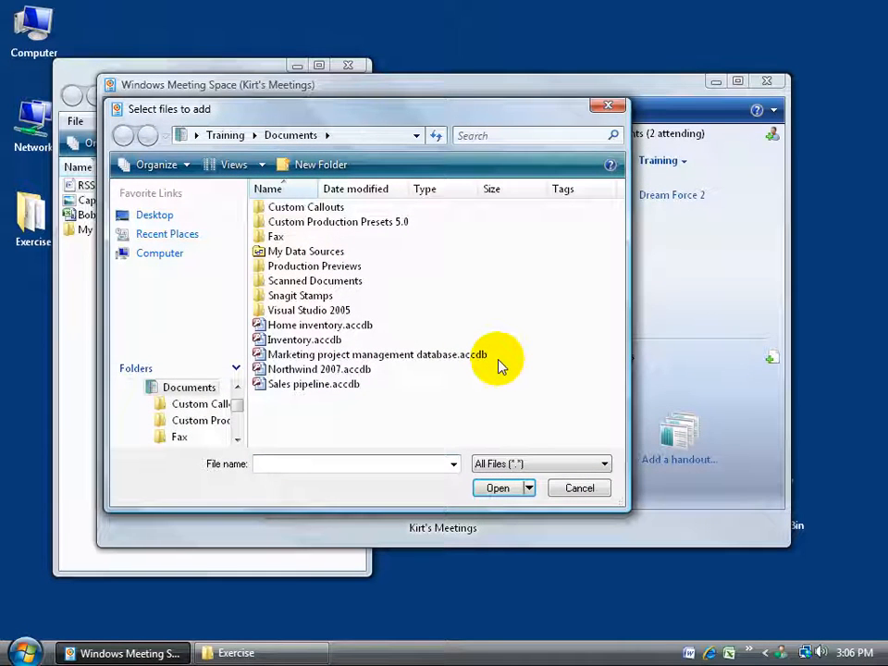
left_click(154, 214)
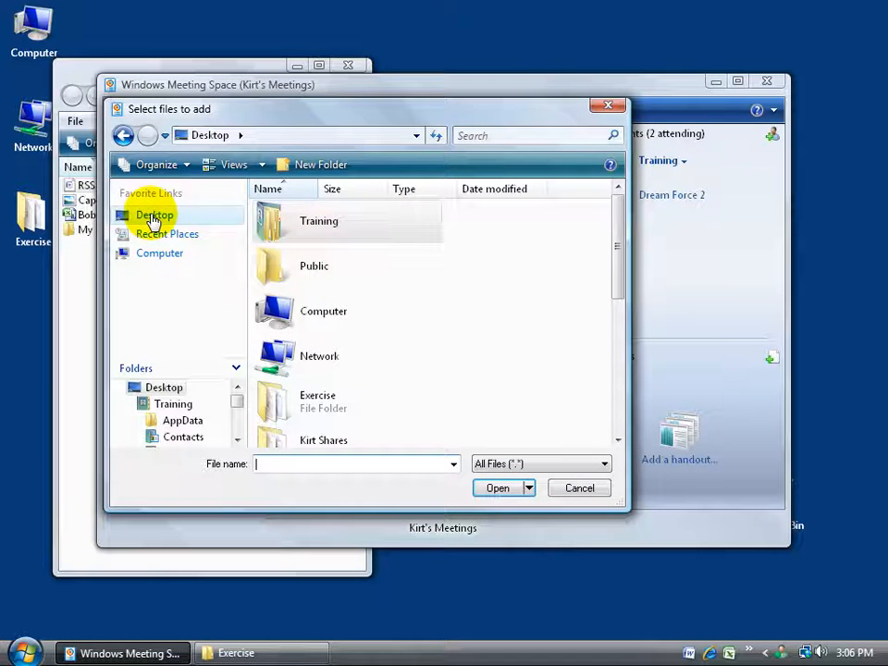
left_click(263, 163)
left_click(298, 148)
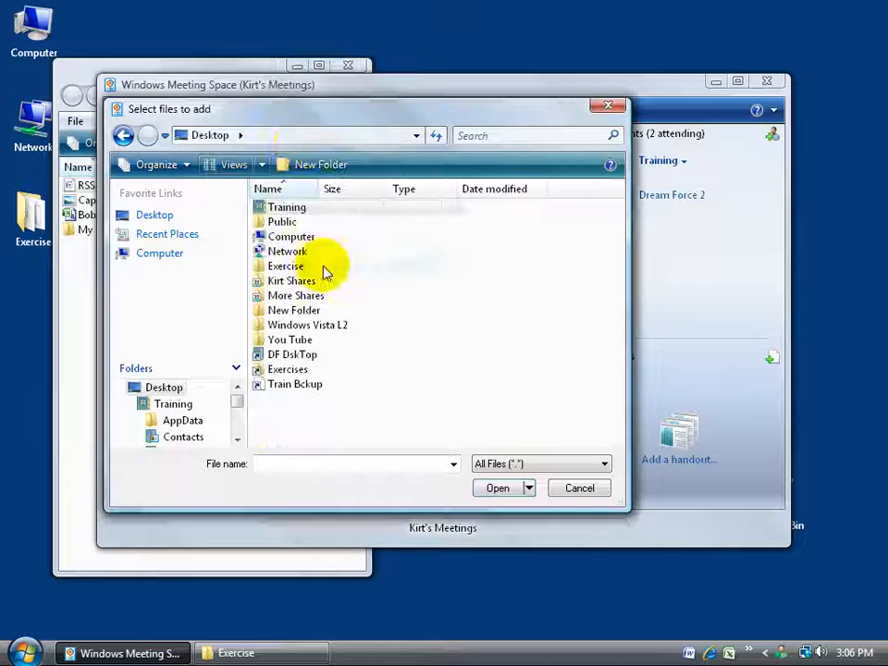
double_click(285, 266)
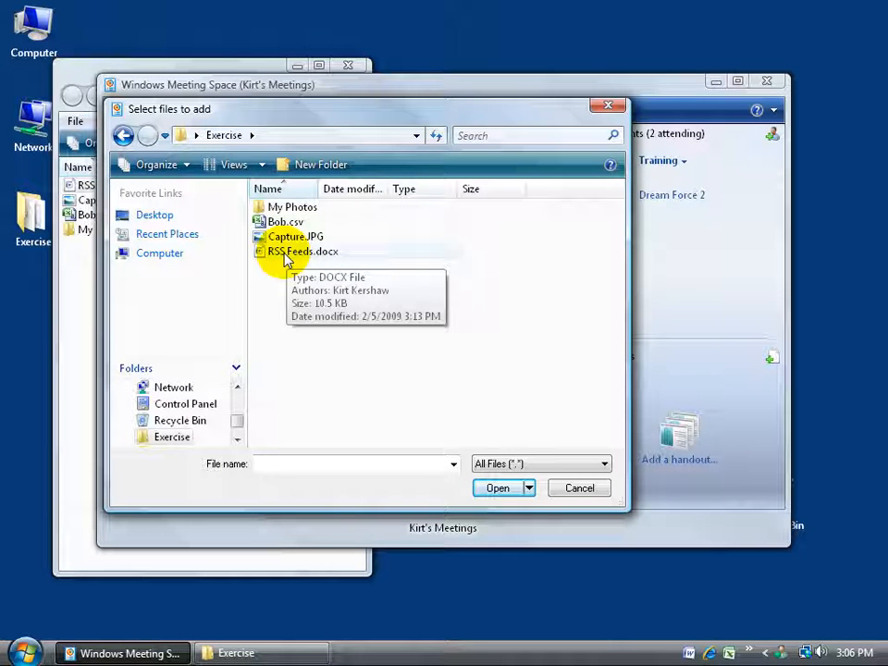
double_click(287, 251)
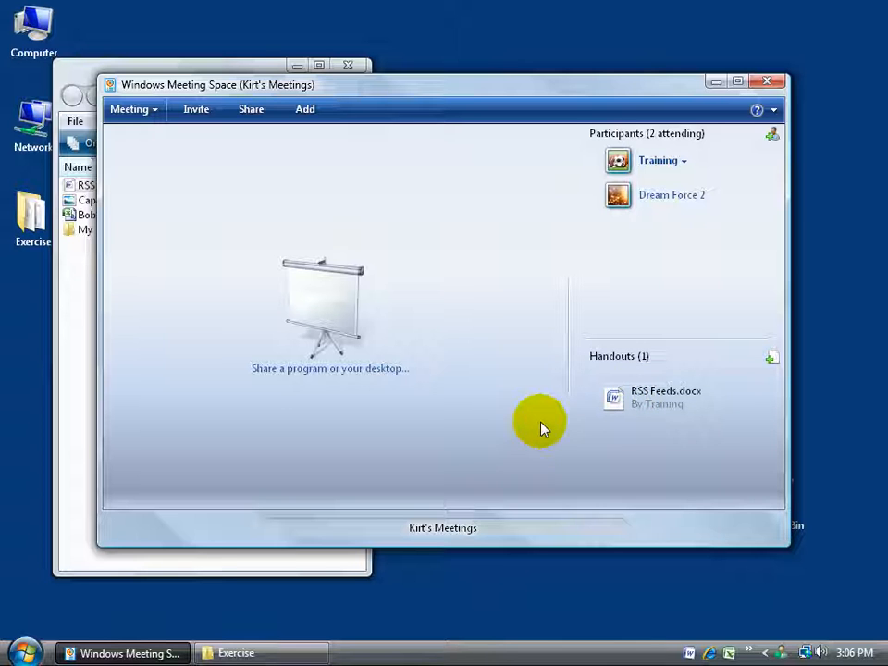
Step: Bring the Exercise folder forward, then return to the meeting window showing the handout
left_click(169, 66)
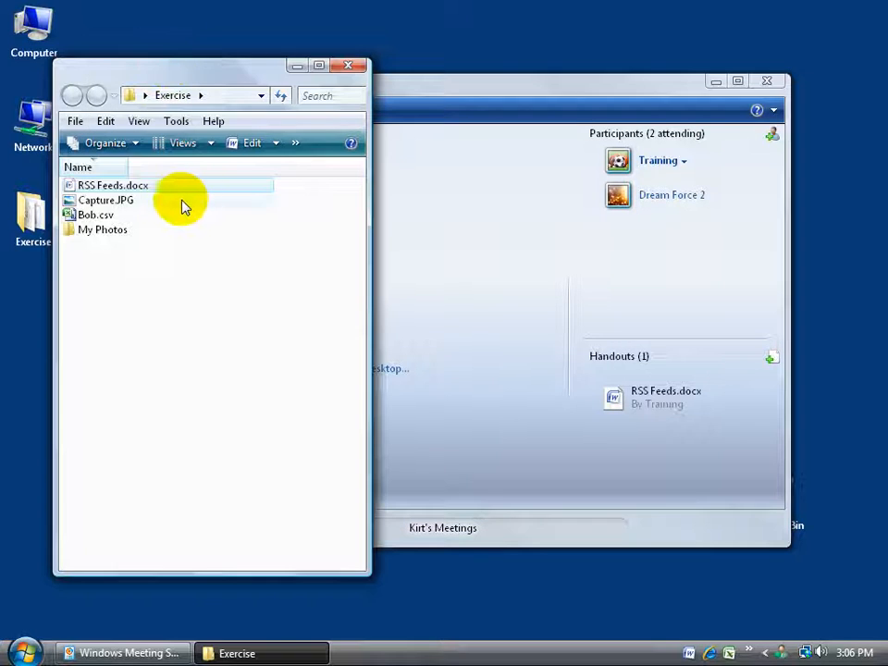
mouse_move(112, 185)
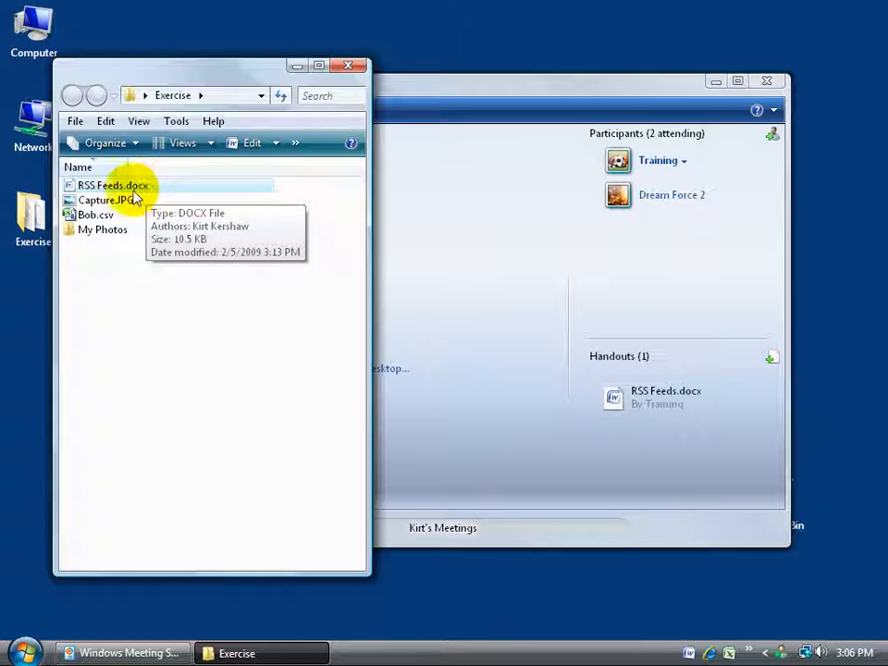
left_click(661, 469)
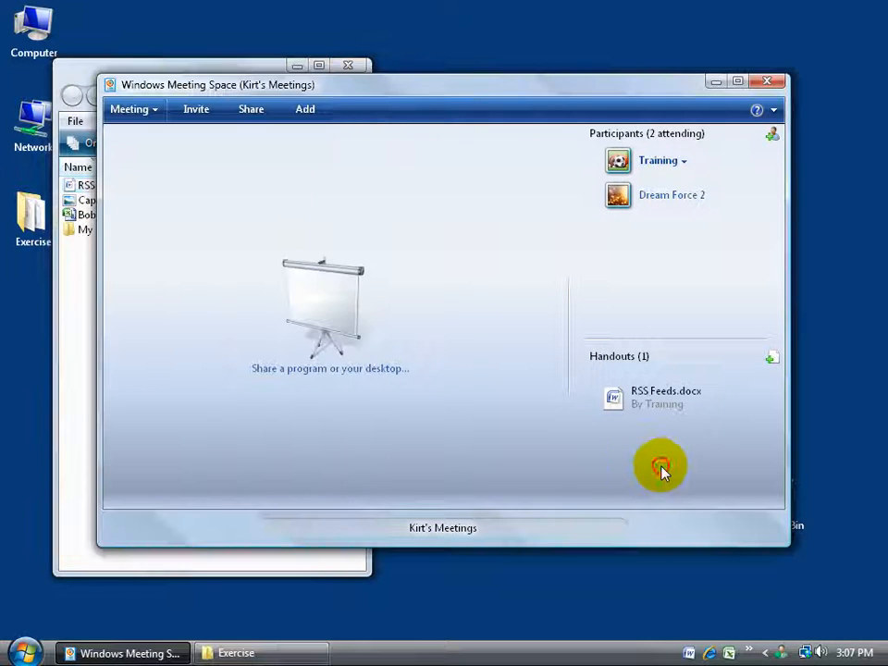
Step: Open the RSS Feeds.docx handout, then reopen the version updated by Dream Force 2 and close Word
double_click(621, 400)
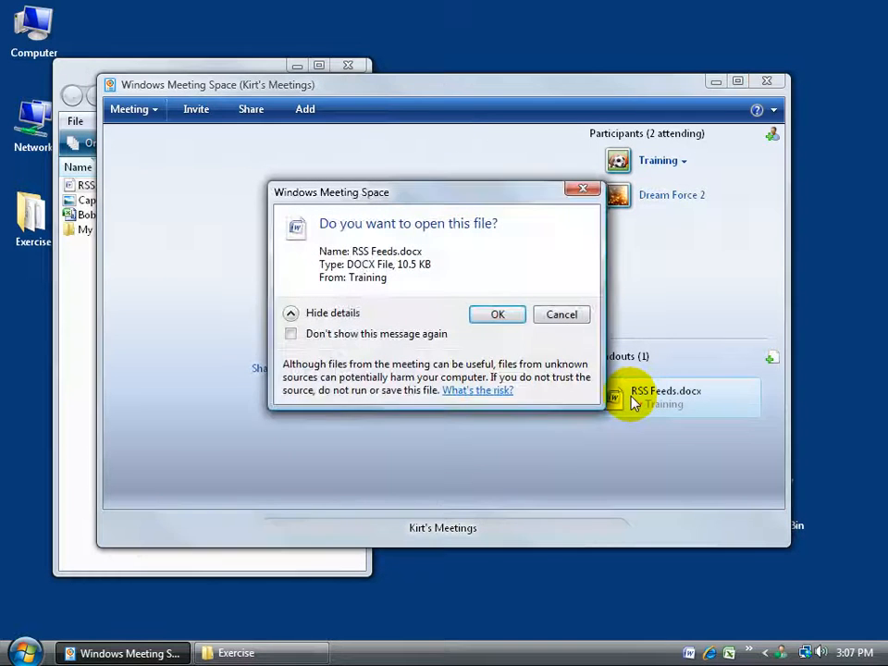
left_click(497, 315)
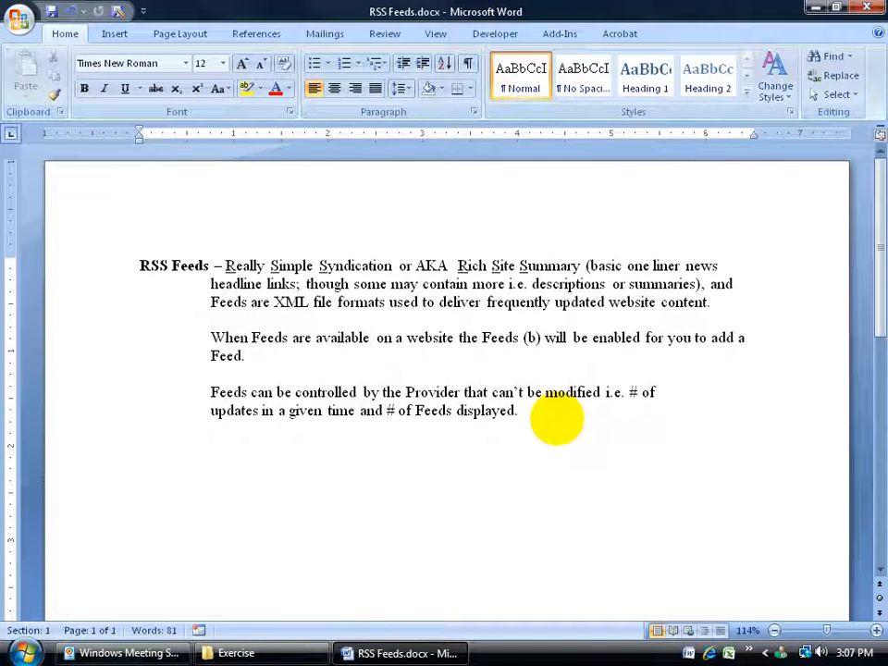
type("In something")
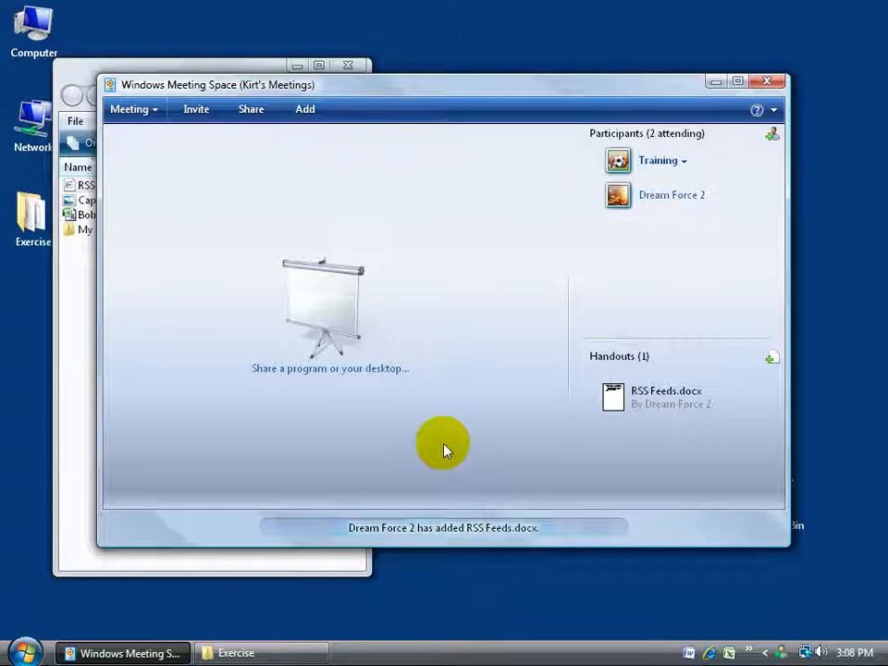
double_click(613, 399)
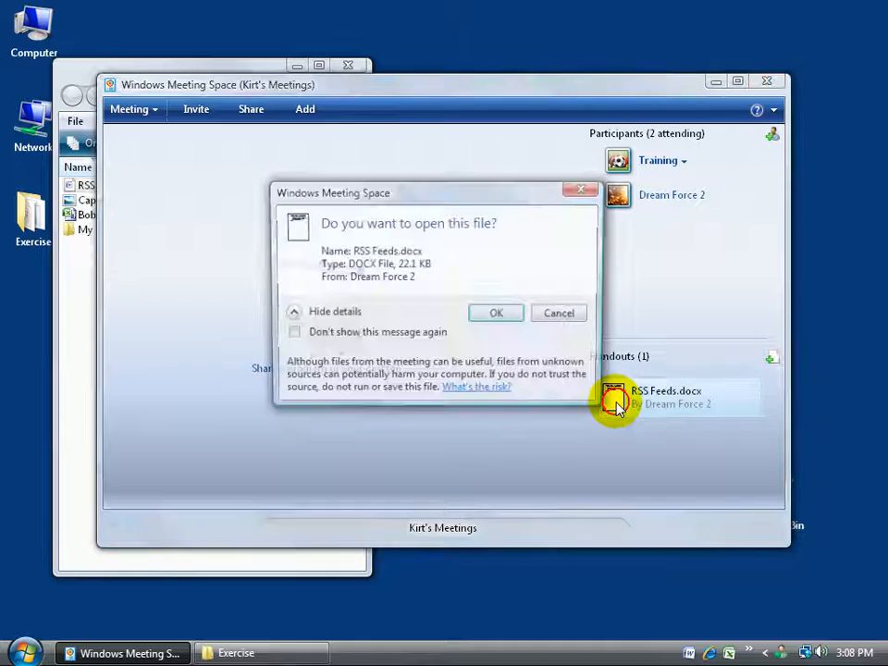
left_click(490, 313)
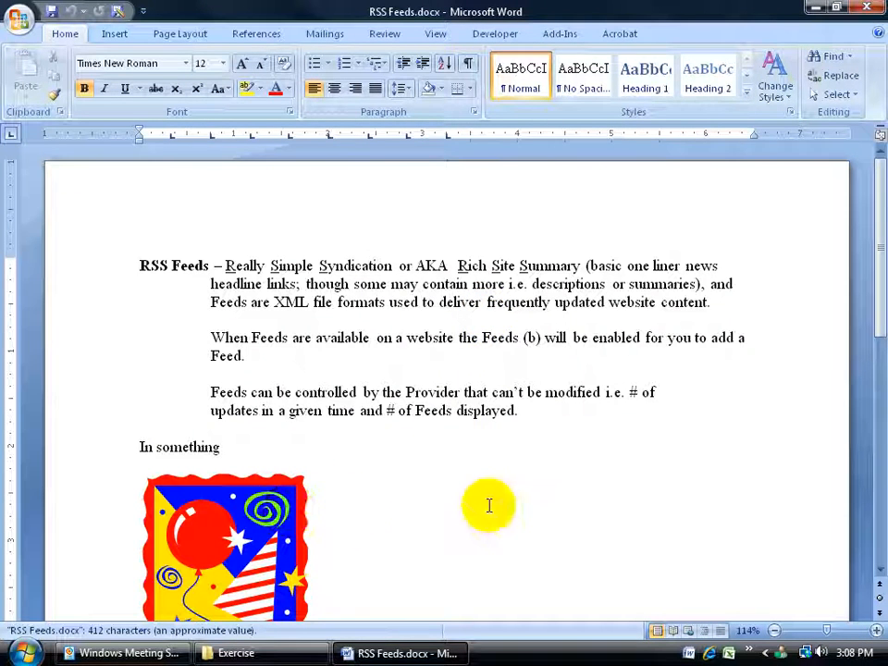
left_click(874, 9)
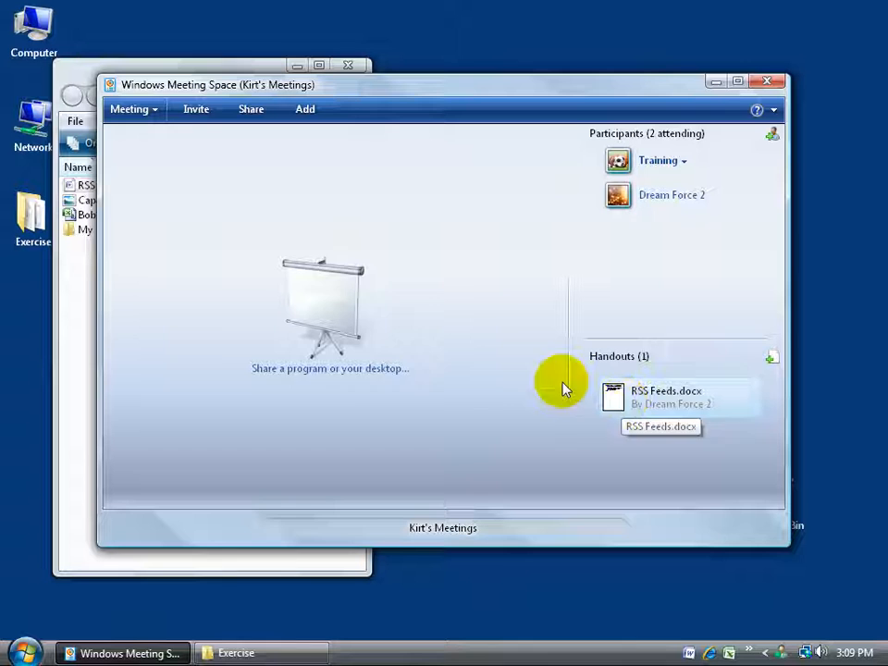
Step: Save the meeting handouts to the Desktop from the meeting actions menu
left_click(151, 112)
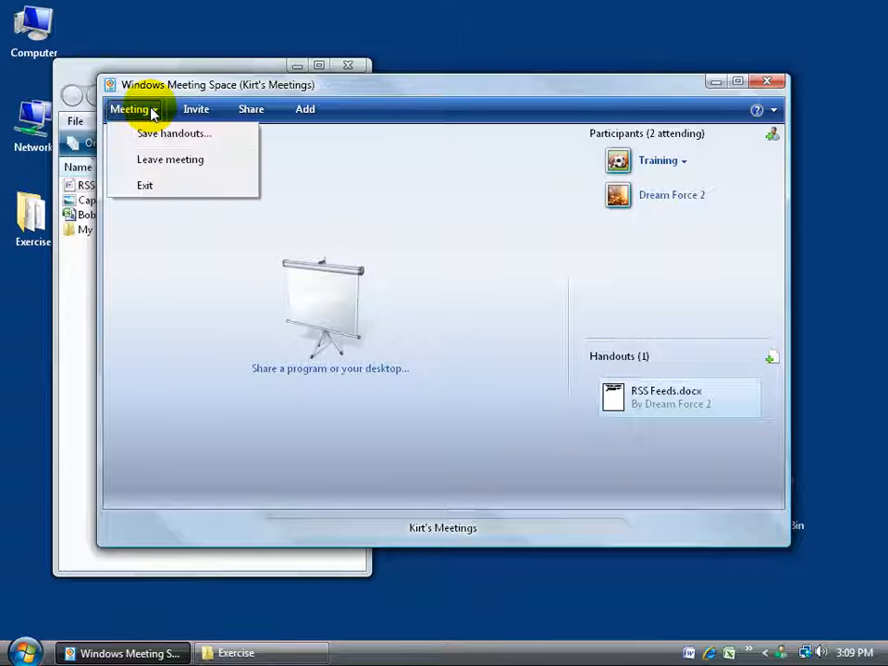
left_click(154, 137)
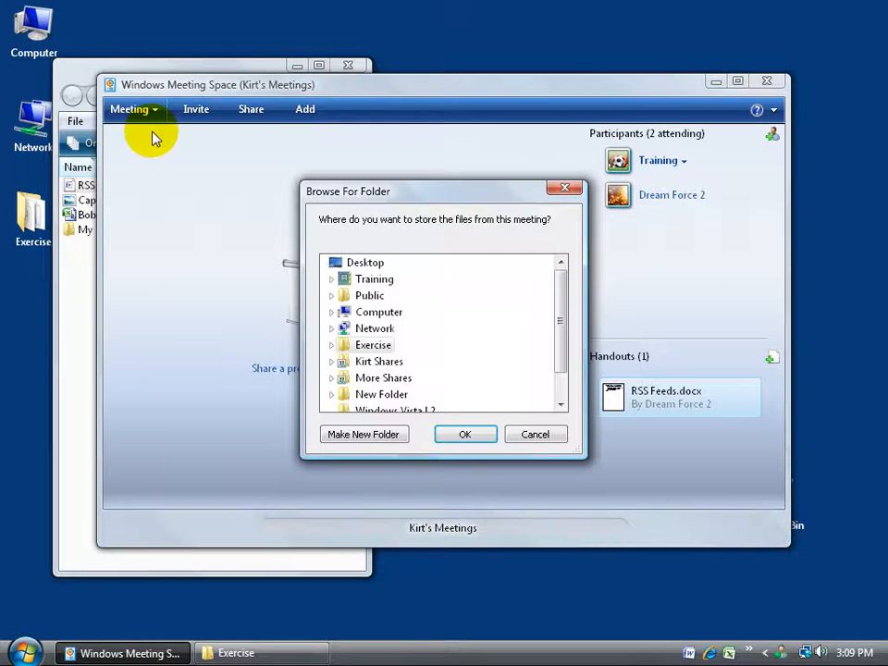
left_click(365, 263)
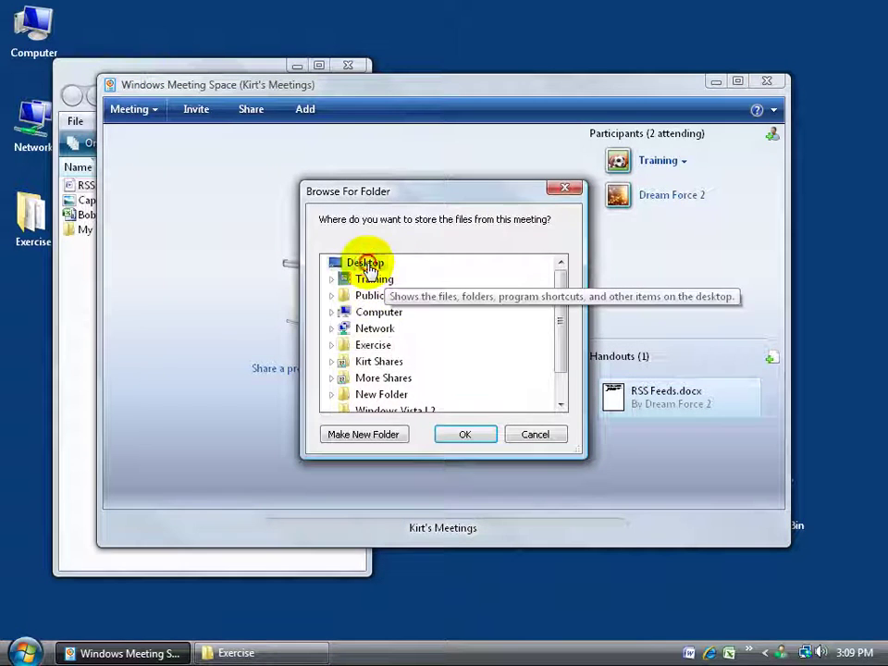
left_click(465, 433)
Step: Select the saved RSS Feeds.docx on the desktop, then leave and close the meeting
left_click(32, 324)
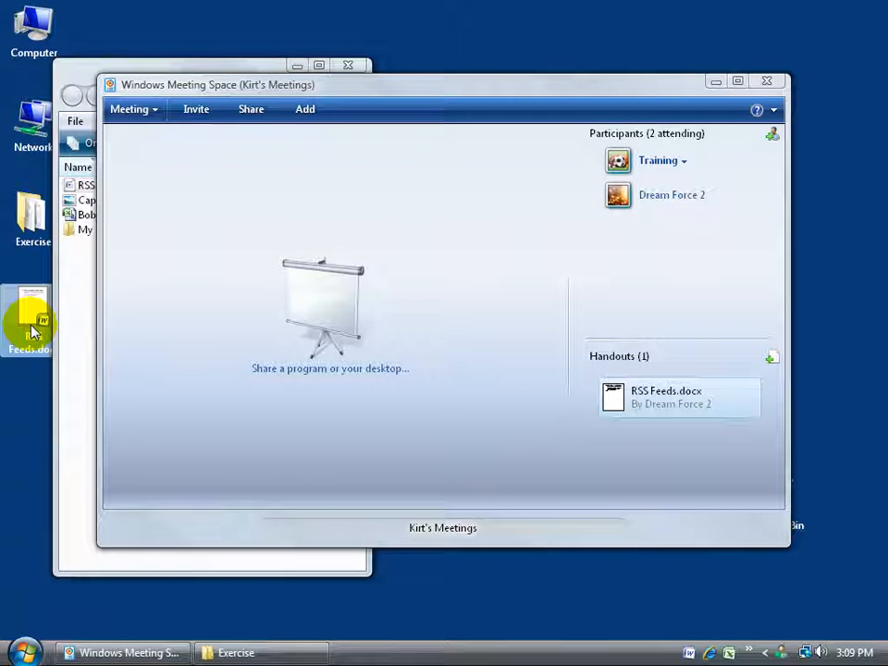
left_click(129, 109)
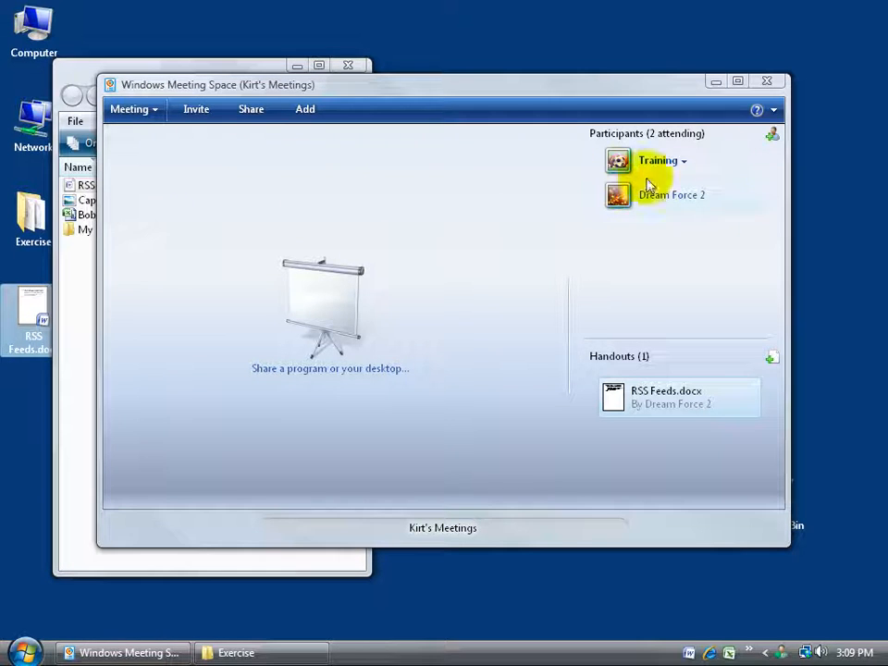
left_click(766, 81)
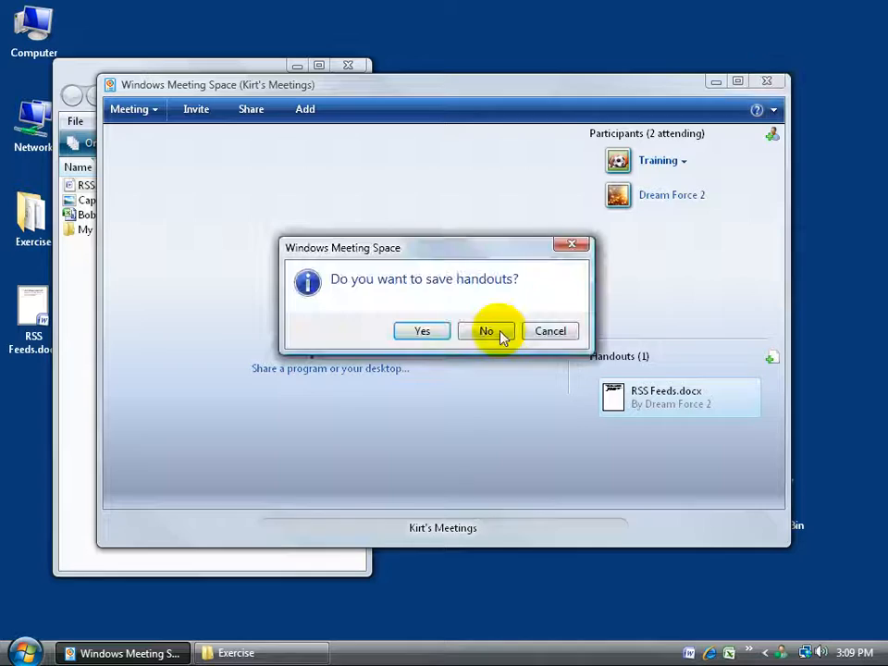
Step: Leave the meeting without saving the handouts and close the Exercise folder window
left_click(486, 330)
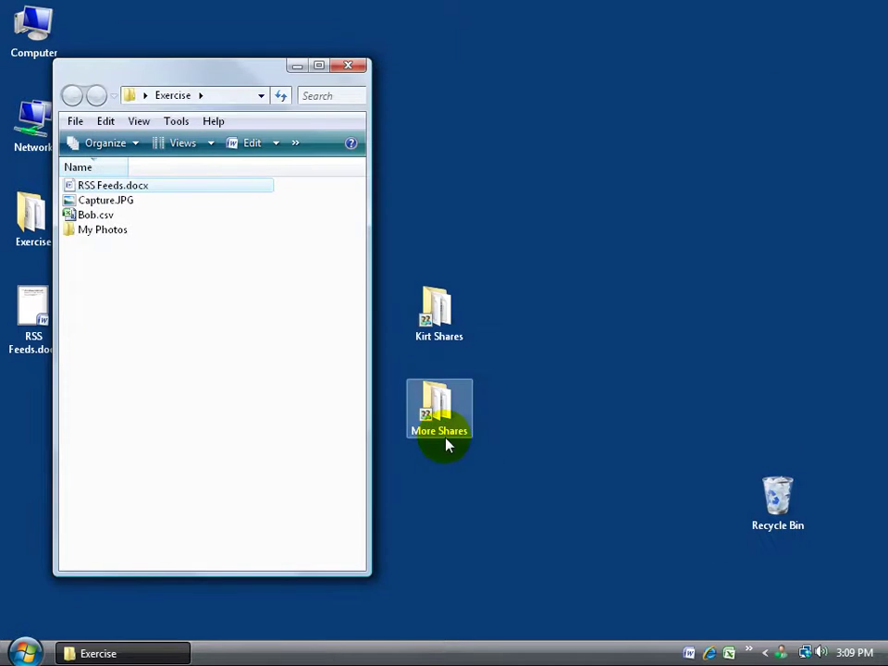
left_click(347, 65)
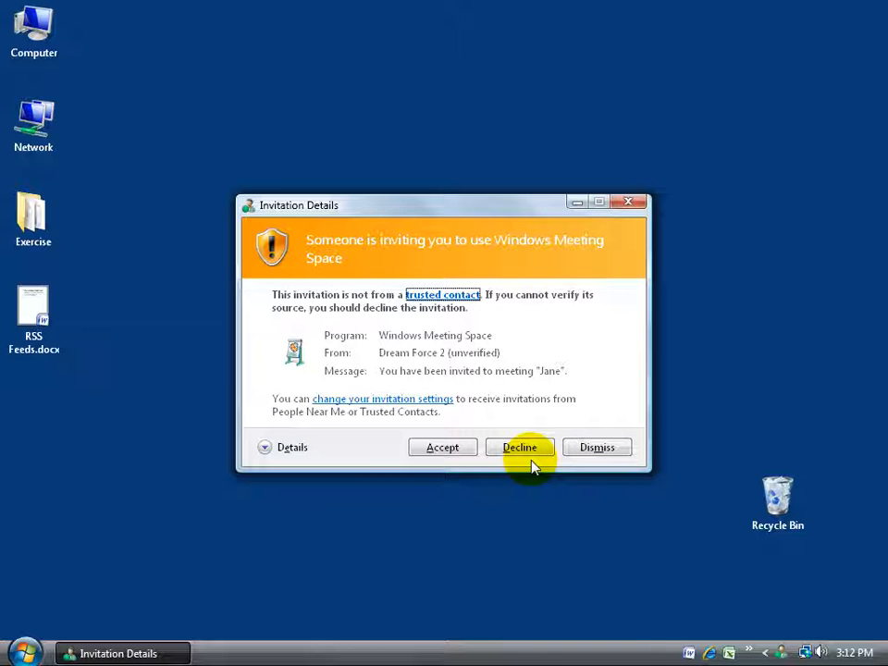
Step: Accept Dream Force 2's invitation to the Jane meeting, then close the password window without joining
left_click(442, 447)
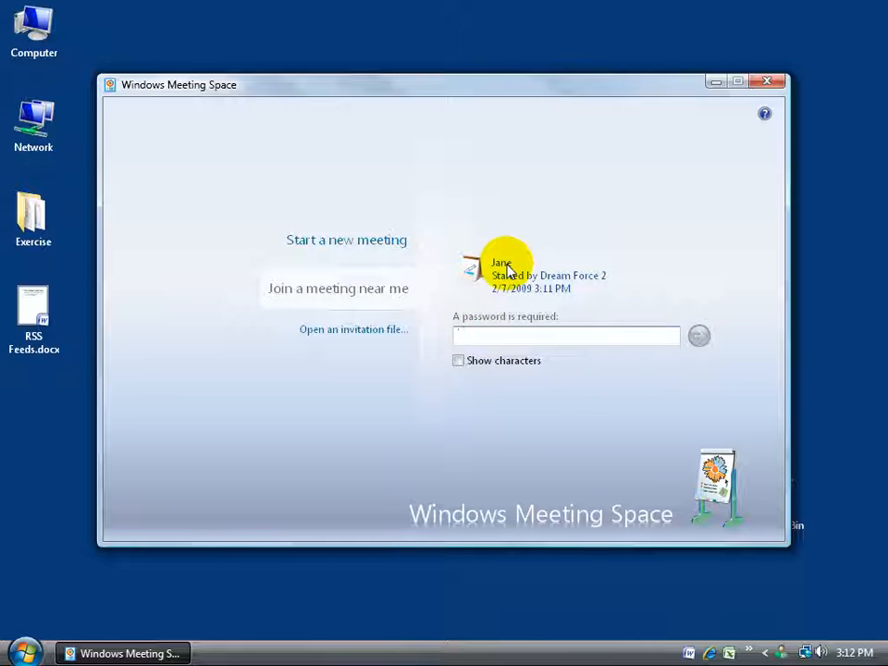
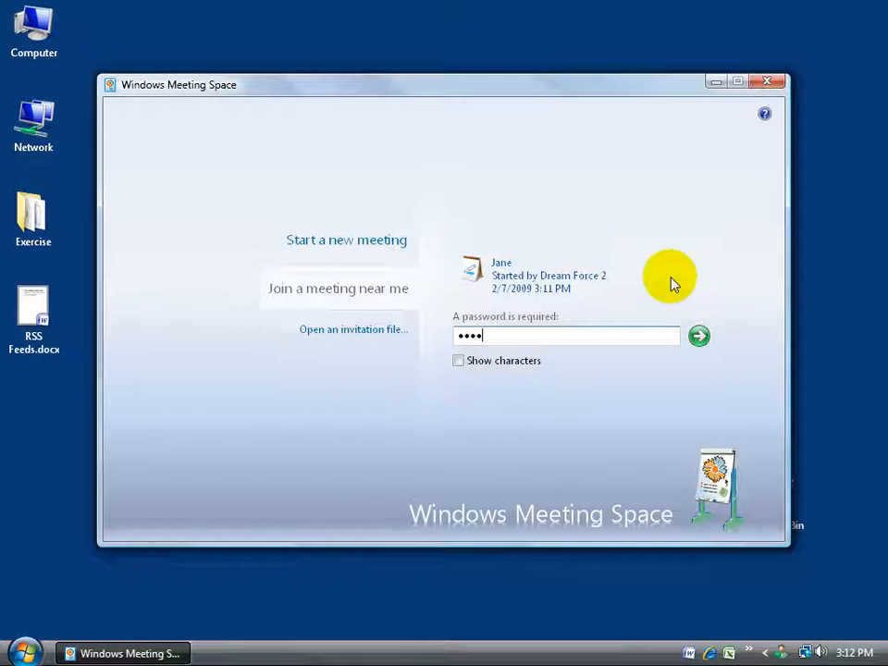
left_click(767, 82)
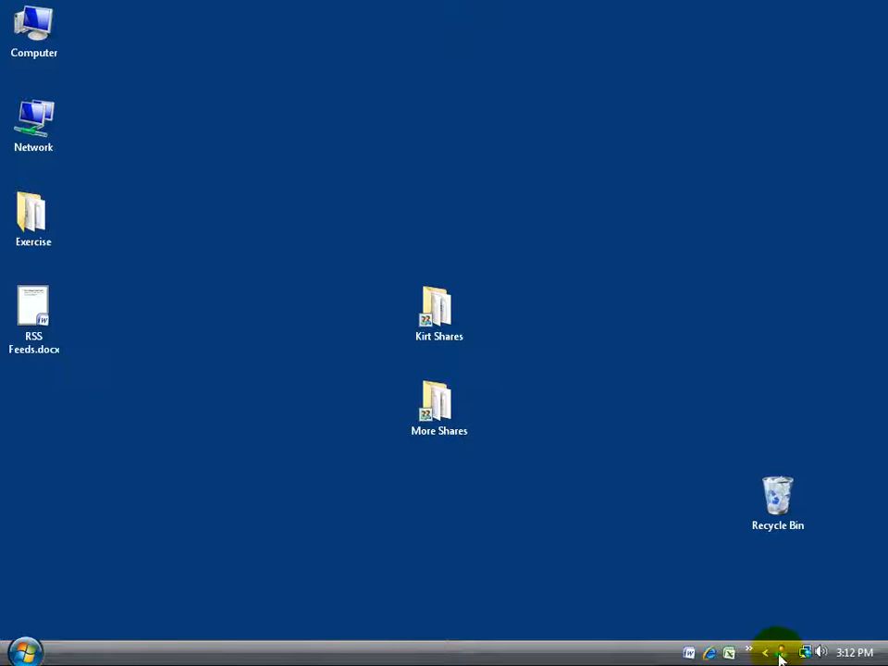
Step: Launch Windows Meeting Space from Start and join the Jane meeting with its password
left_click(28, 653)
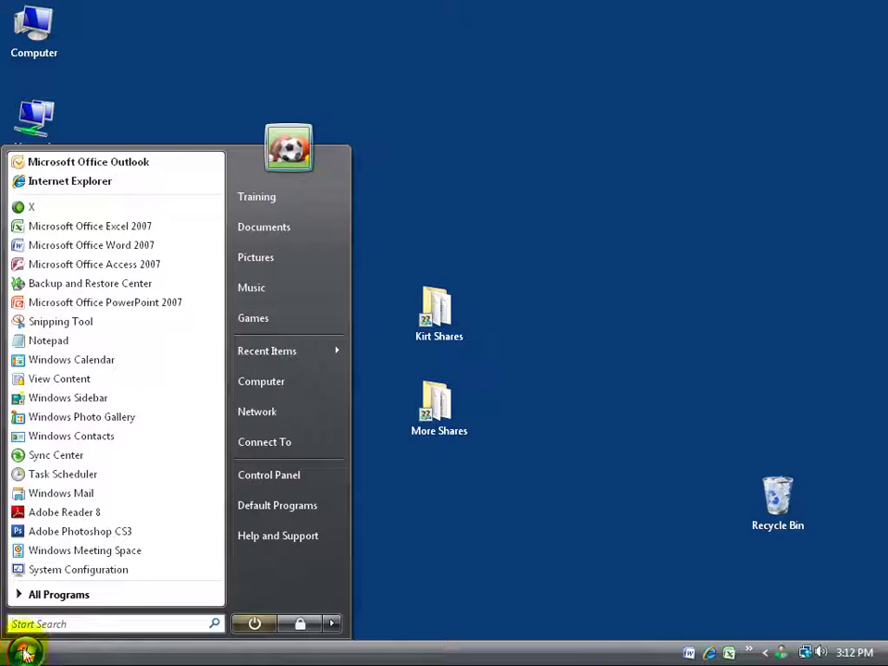
left_click(83, 551)
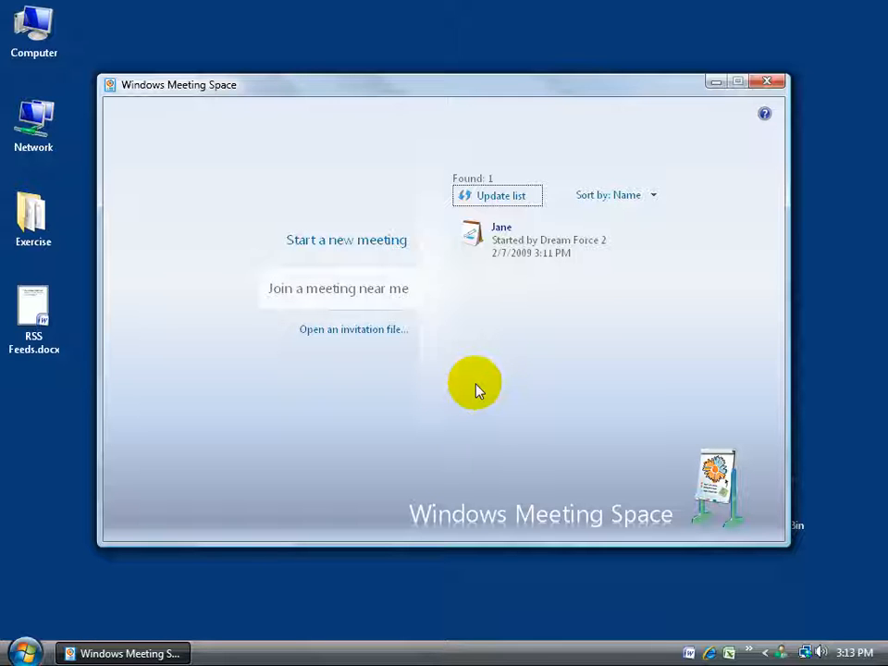
left_click(529, 241)
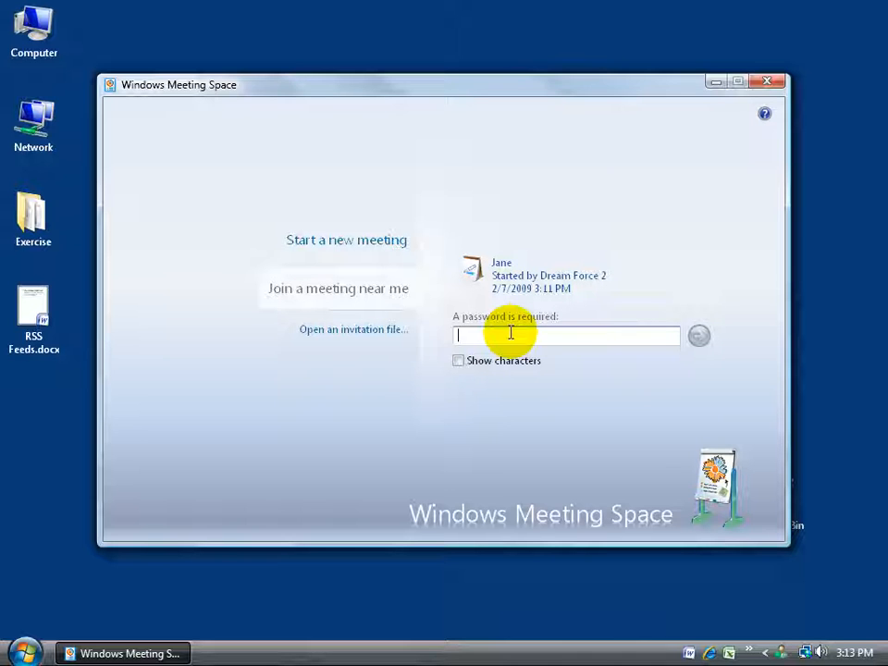
type("password")
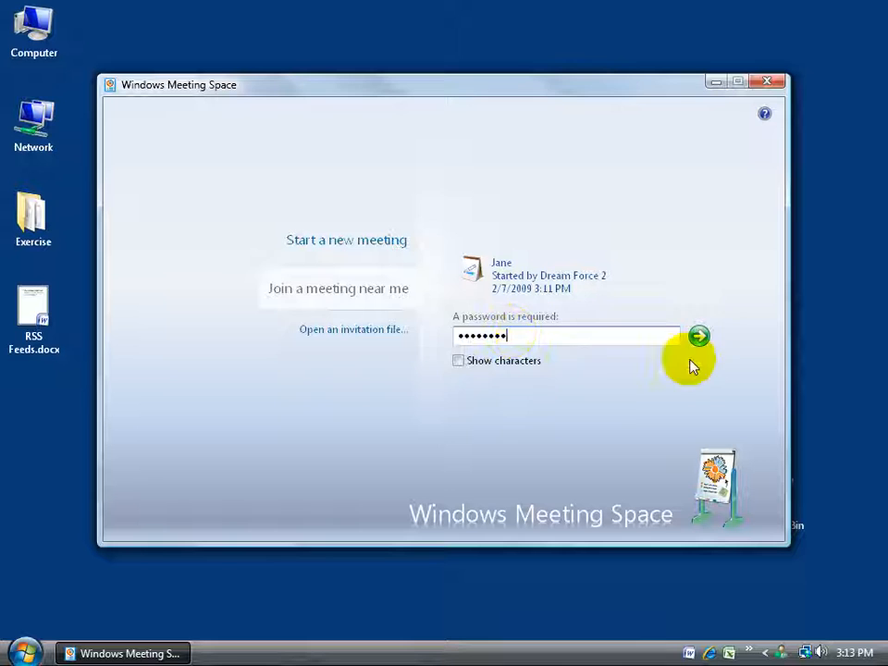
left_click(698, 336)
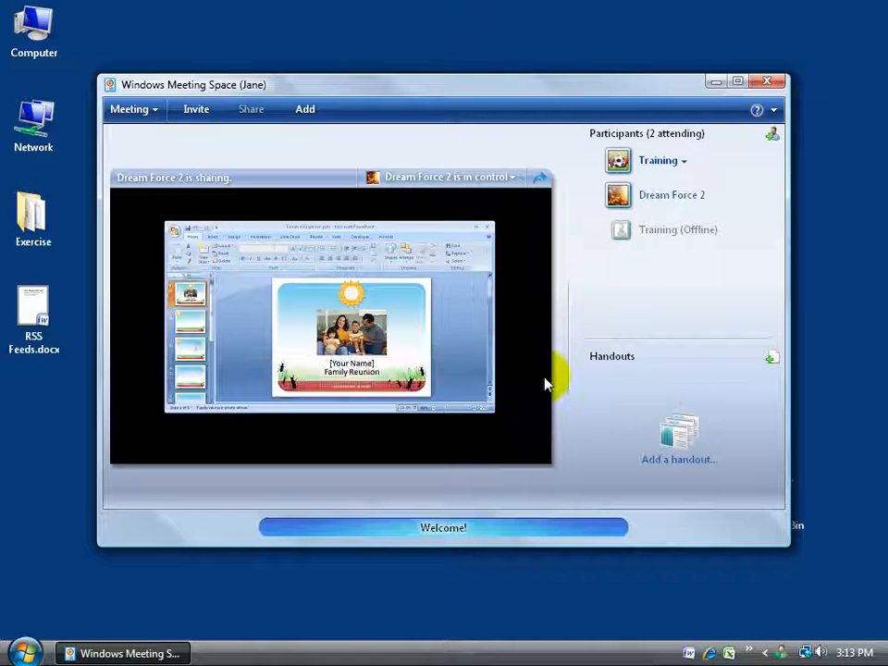
Step: Maximize the meeting, take control of the shared Family Reunion presentation and replace [Your Name] with a first name
left_click(737, 82)
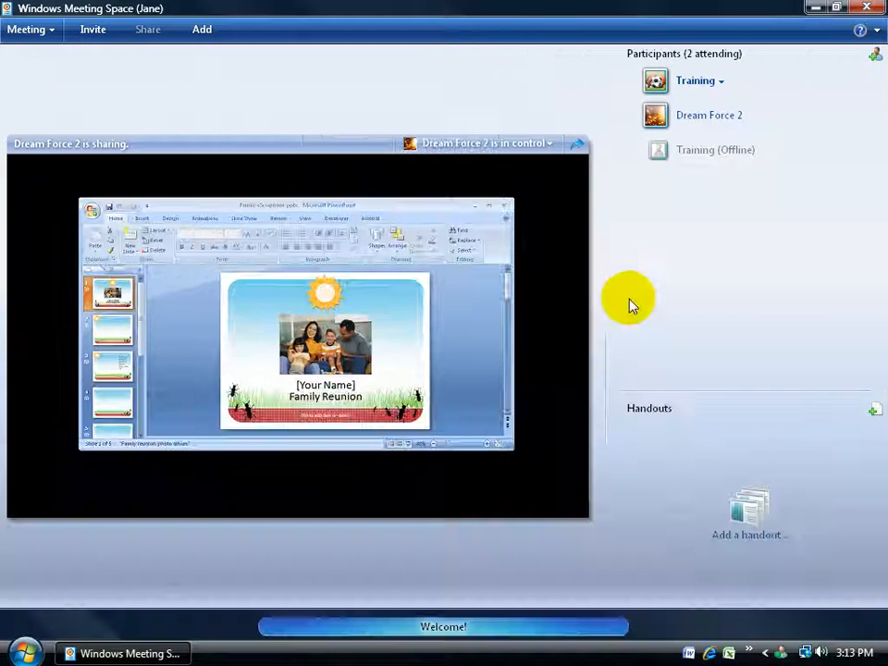
left_click(250, 411)
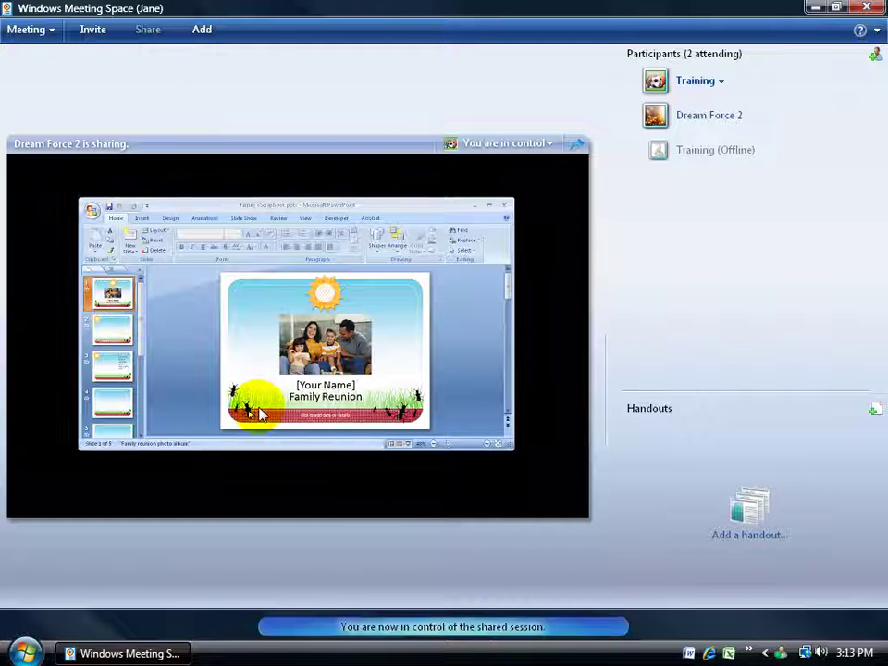
left_click(323, 386)
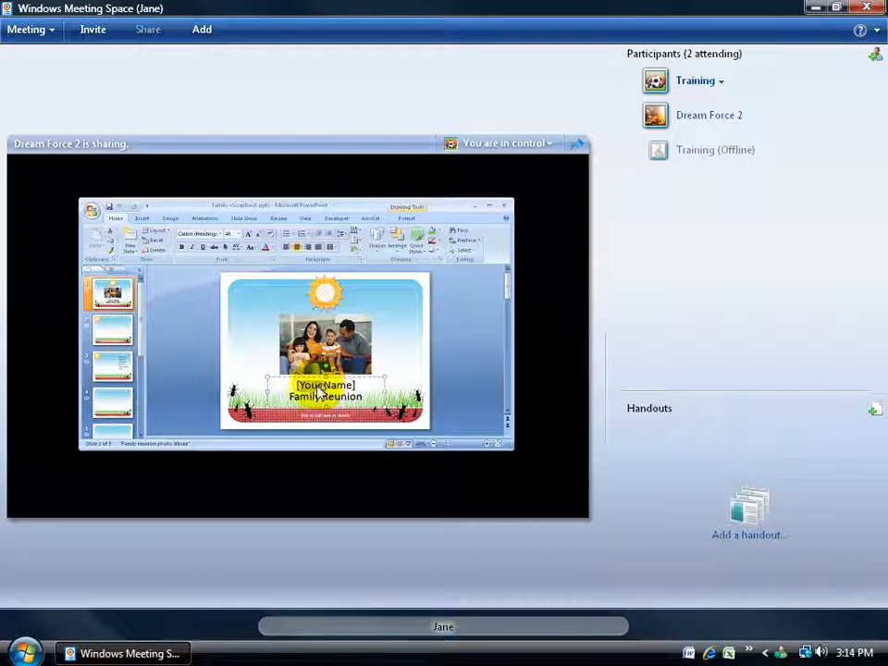
type("Kirt")
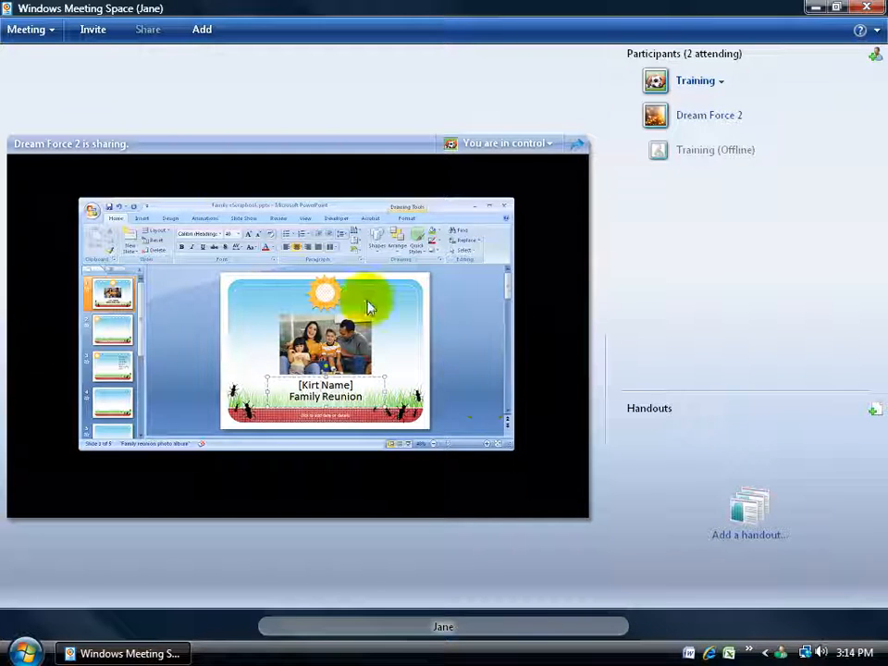
left_click(26, 29)
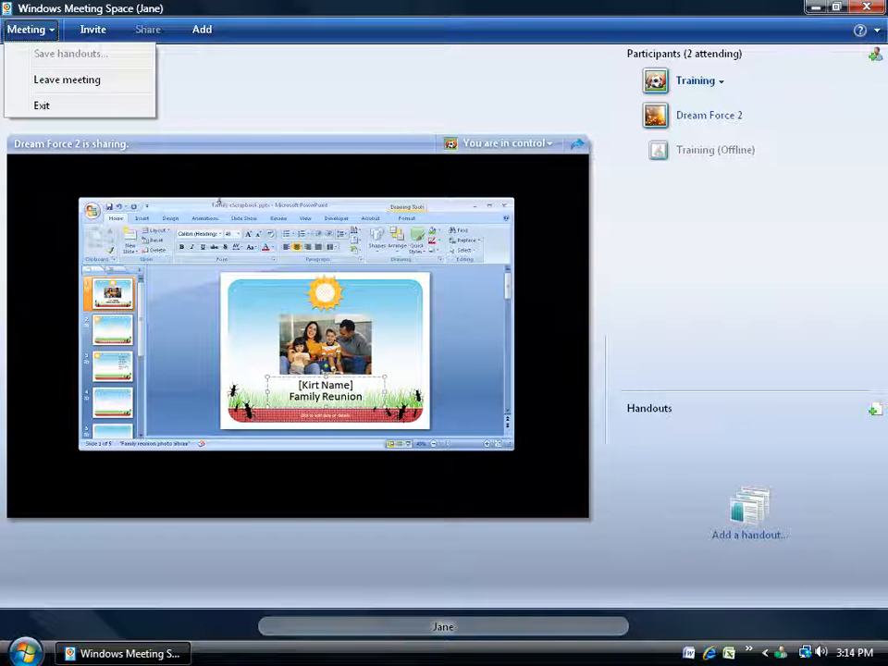
left_click(504, 125)
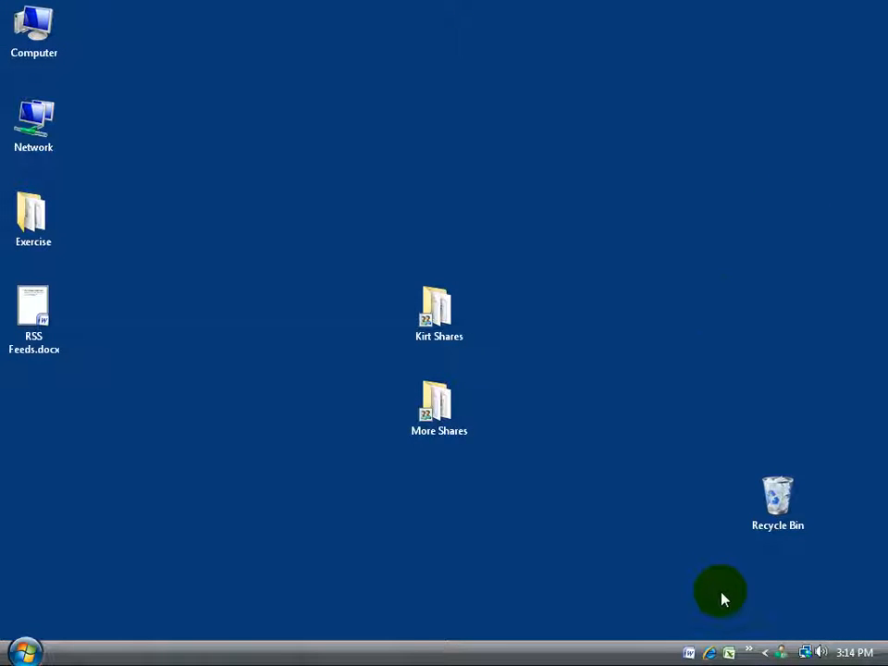
Step: In People Near Me properties, turn off 'Sign me in automatically when Windows starts' and save
right_click(784, 655)
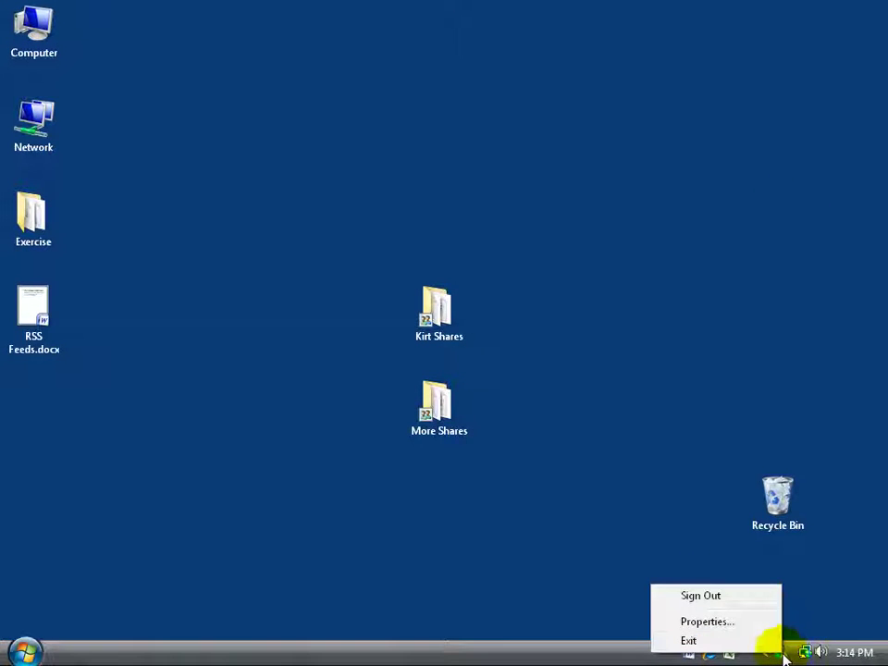
left_click(747, 621)
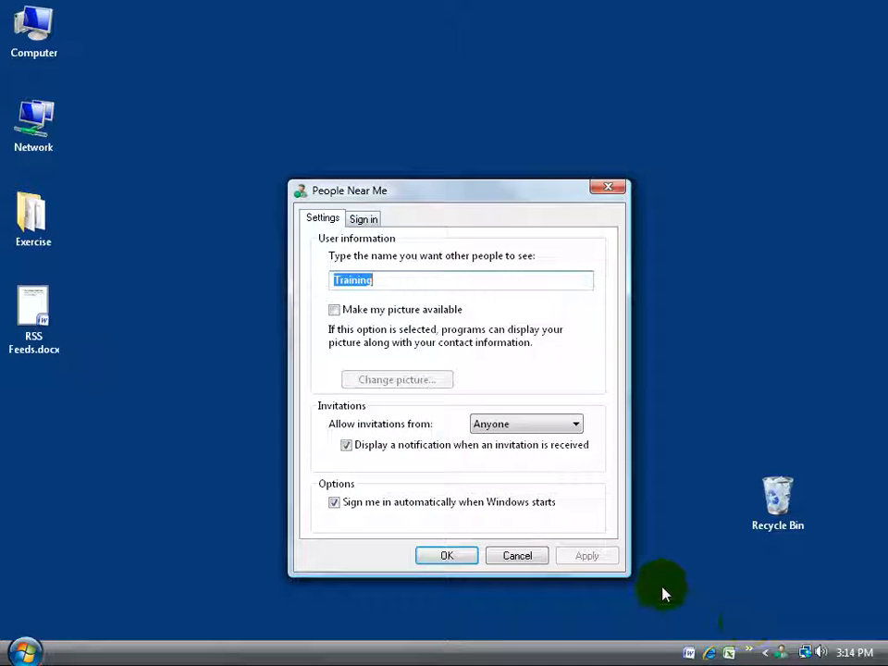
left_click(334, 502)
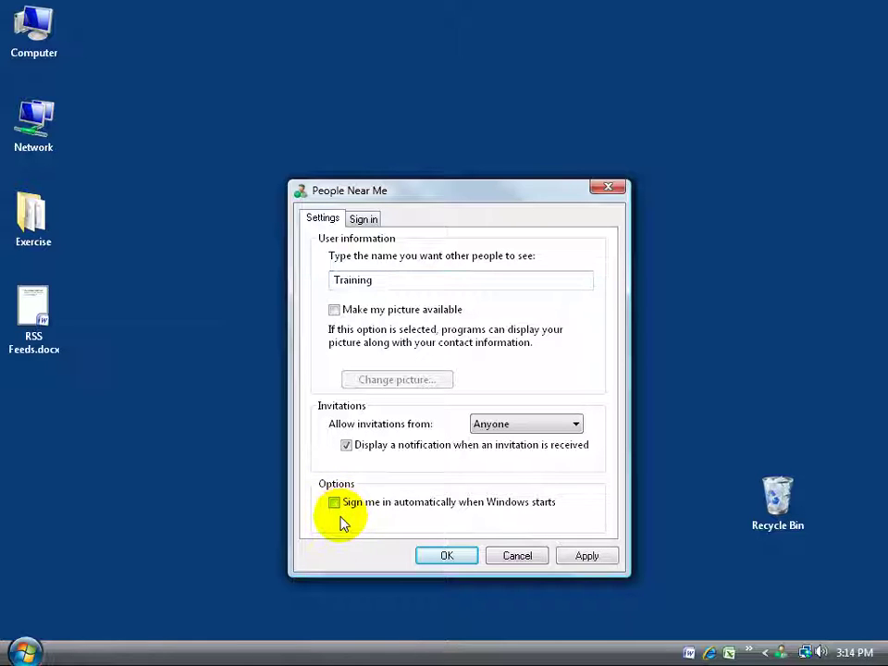
left_click(447, 555)
Step: Exit People Near Me from its tray icon menu
right_click(784, 654)
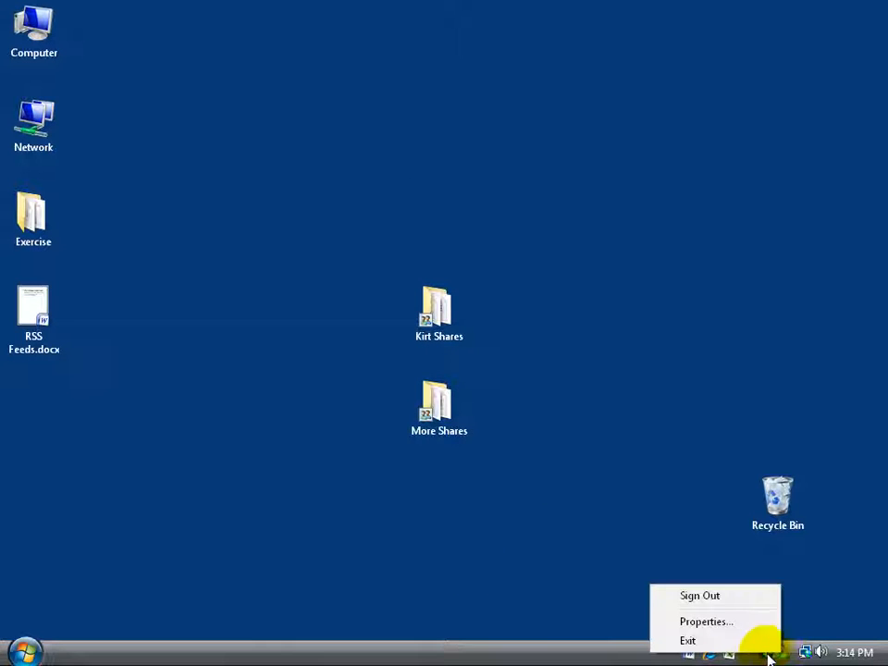
left_click(694, 640)
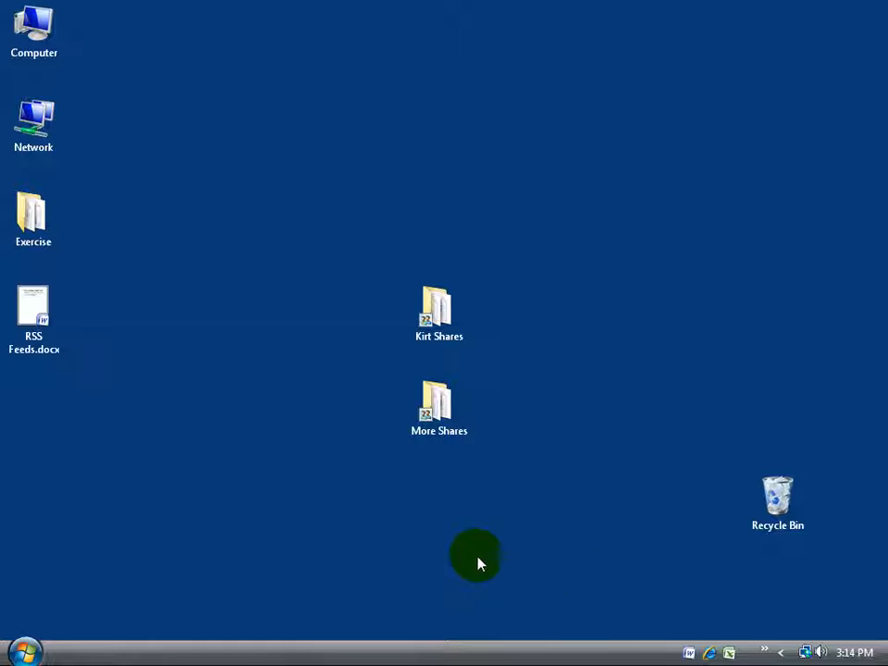
Step: Browse All Programs from the Start menu, then return to the main Start menu list
left_click(25, 652)
left_click(64, 593)
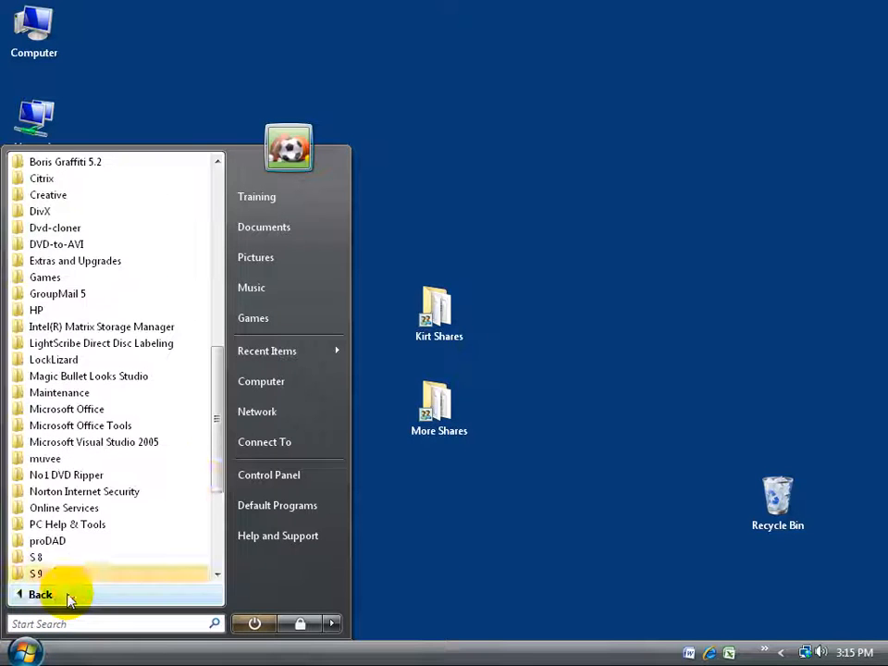
mouse_move(215, 389)
left_mouse_down()
mouse_move(215, 467)
mouse_move(214, 370)
left_mouse_up()
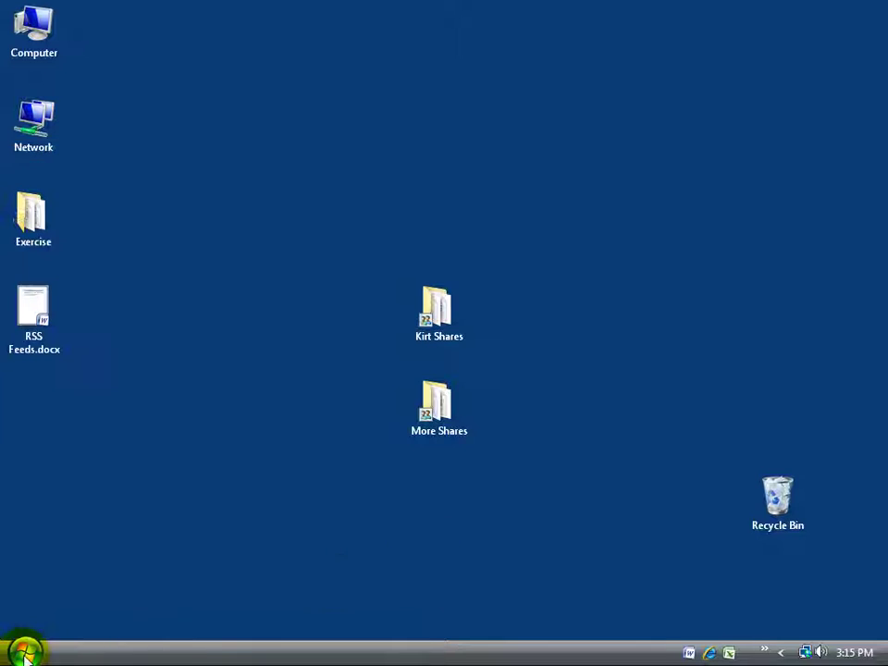
left_click(23, 652)
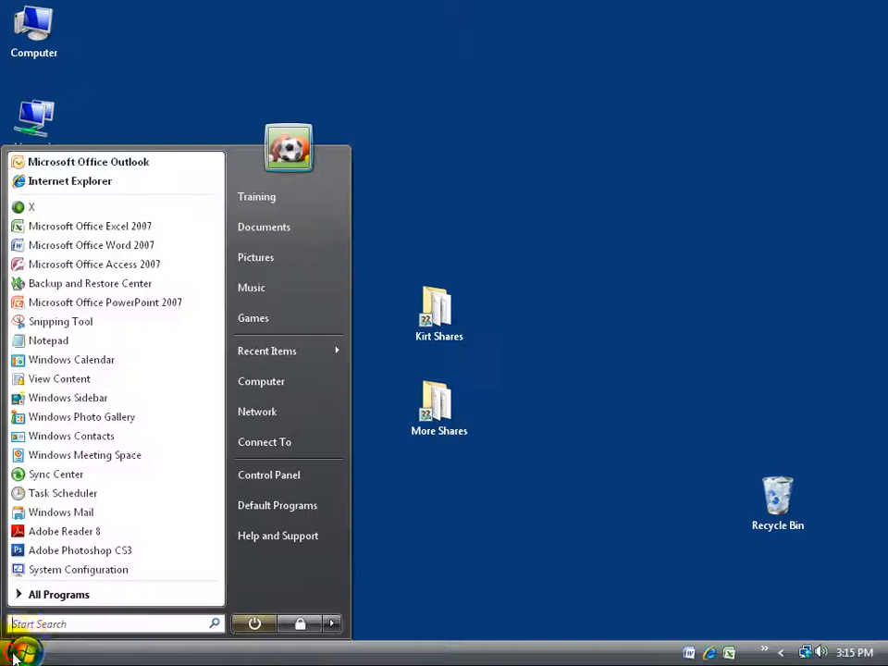